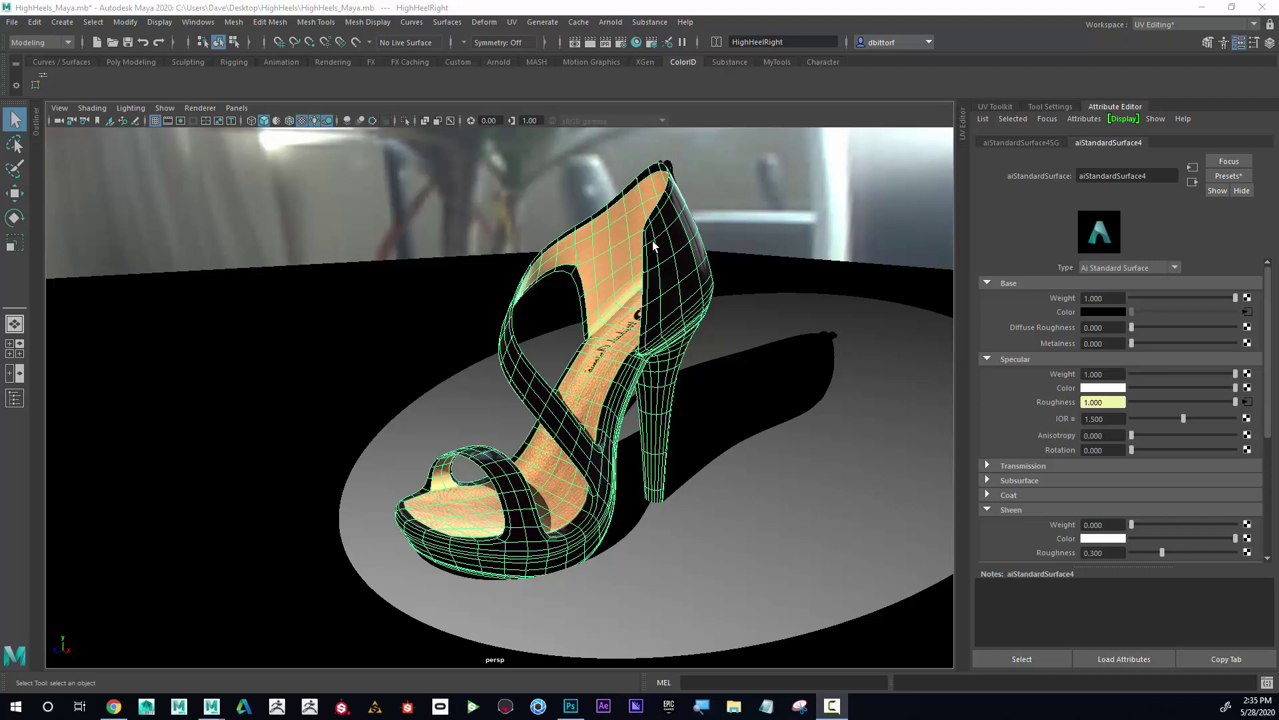
- Assign a new Arnold aiStandardSurface material to the high heel shoe
{"action": "right_click", "coordinate": [656, 234]}
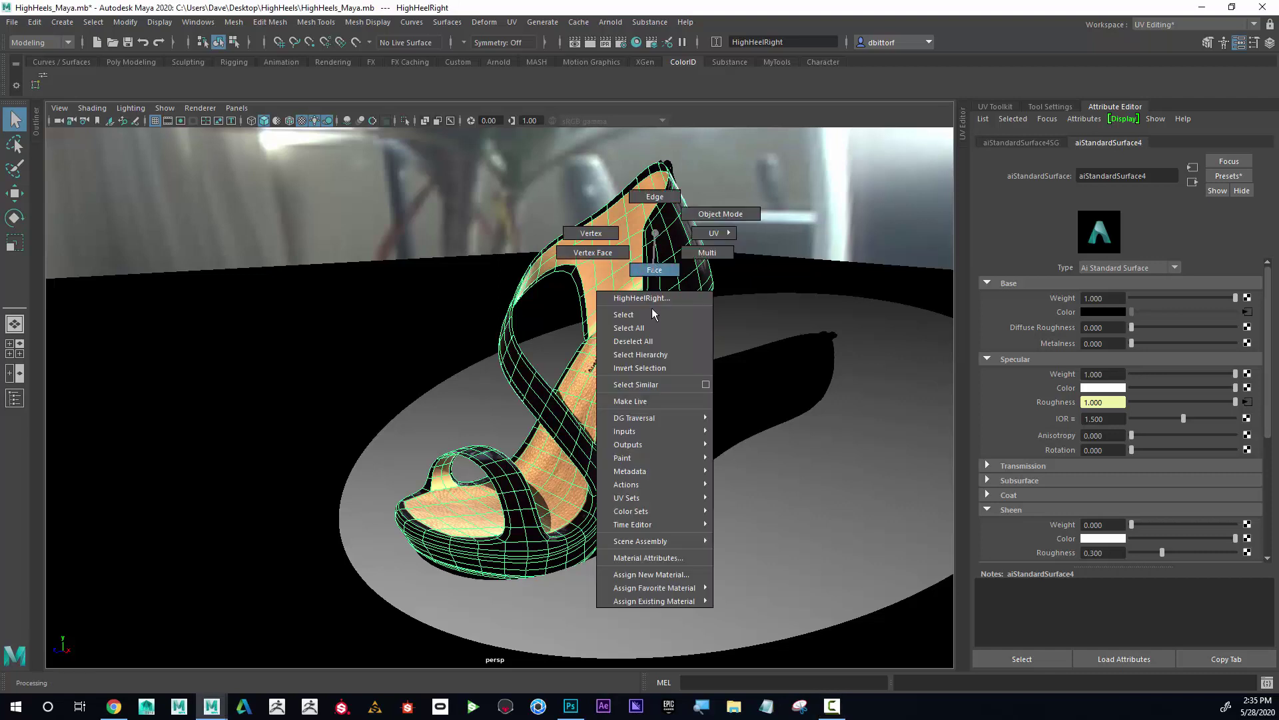
{"action": "left_click", "coordinate": [665, 576]}
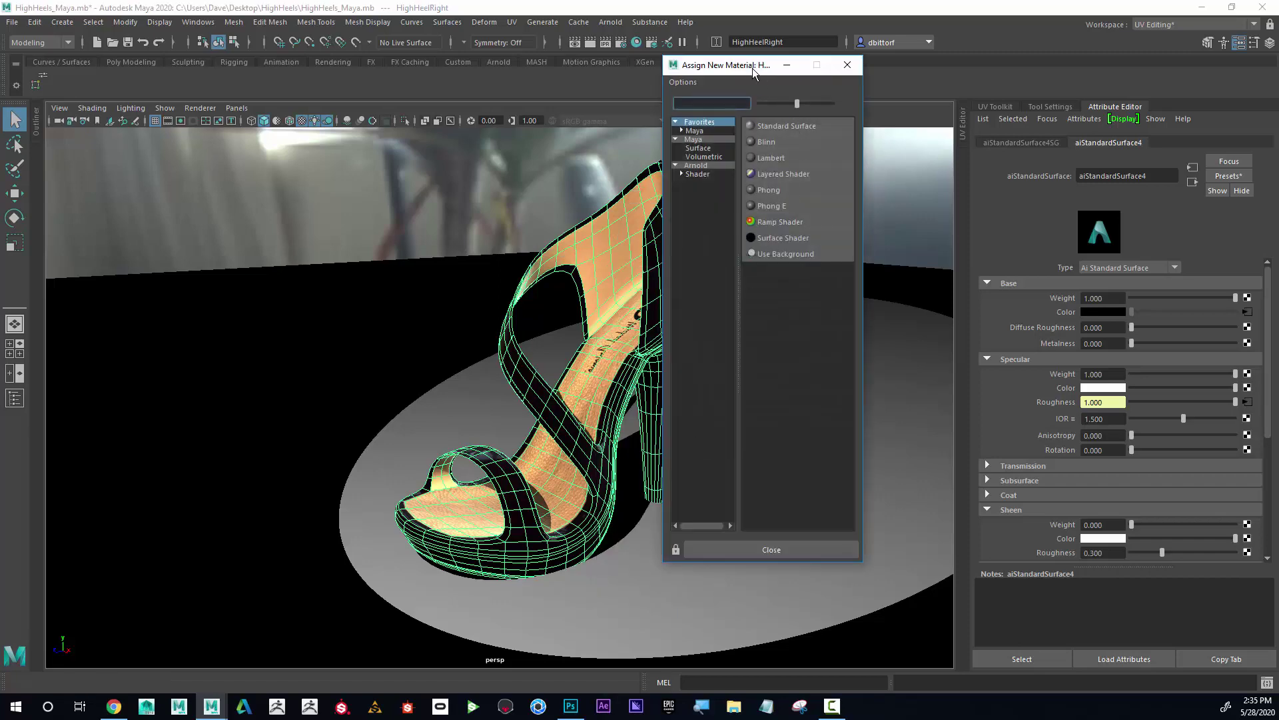
{"action": "left_click_drag", "start_coordinate": [754, 67], "coordinate": [428, 93]}
{"action": "left_click_drag", "start_coordinate": [537, 154], "coordinate": [559, 154]}
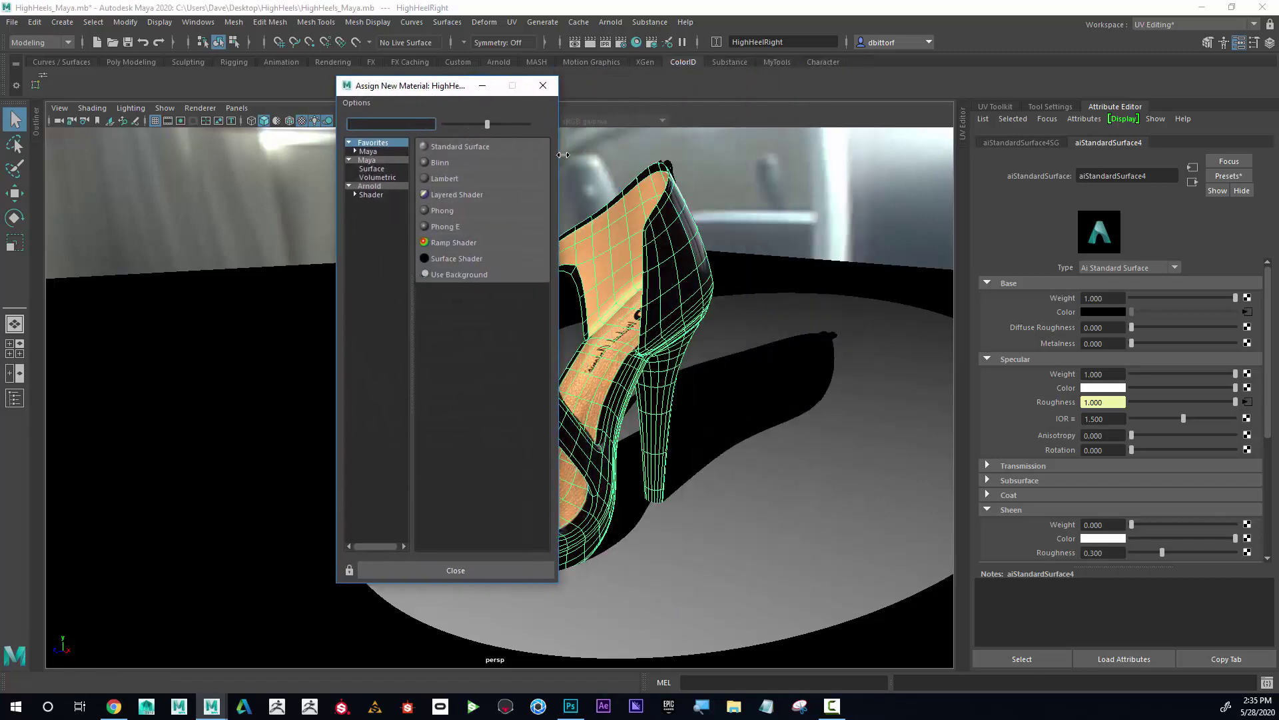
{"action": "left_click", "coordinate": [371, 194]}
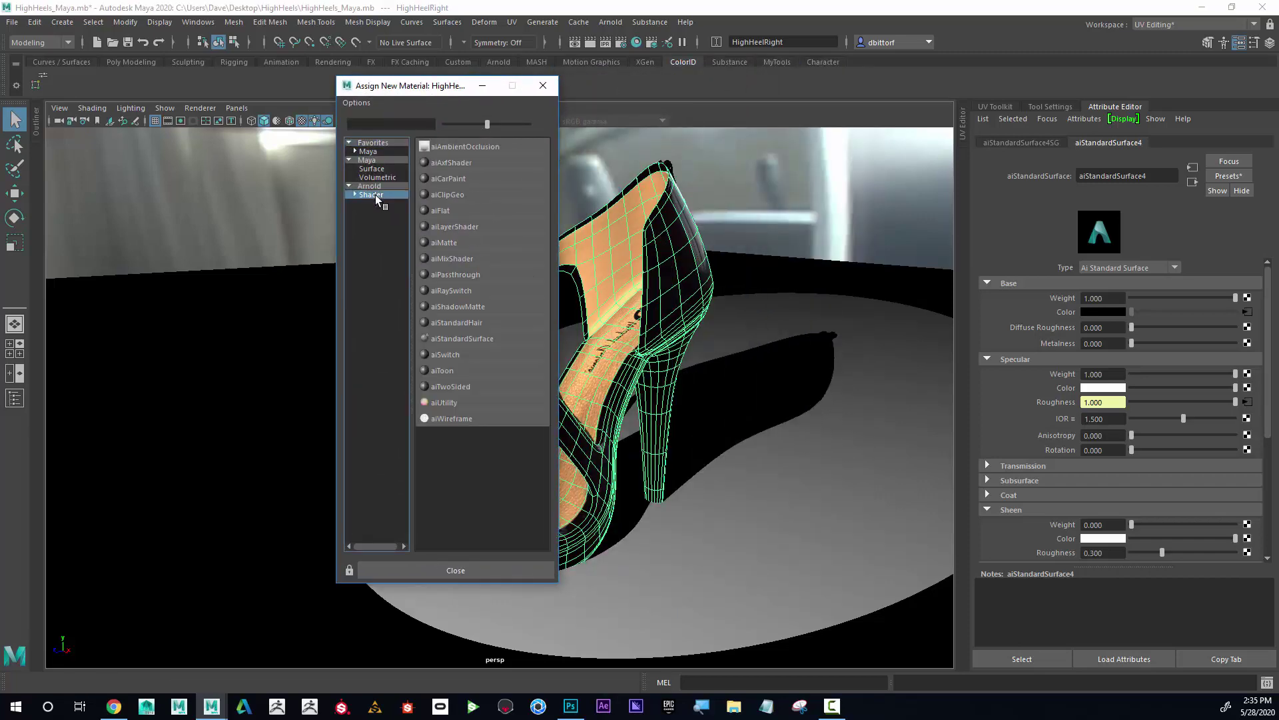
{"action": "left_click", "coordinate": [477, 338]}
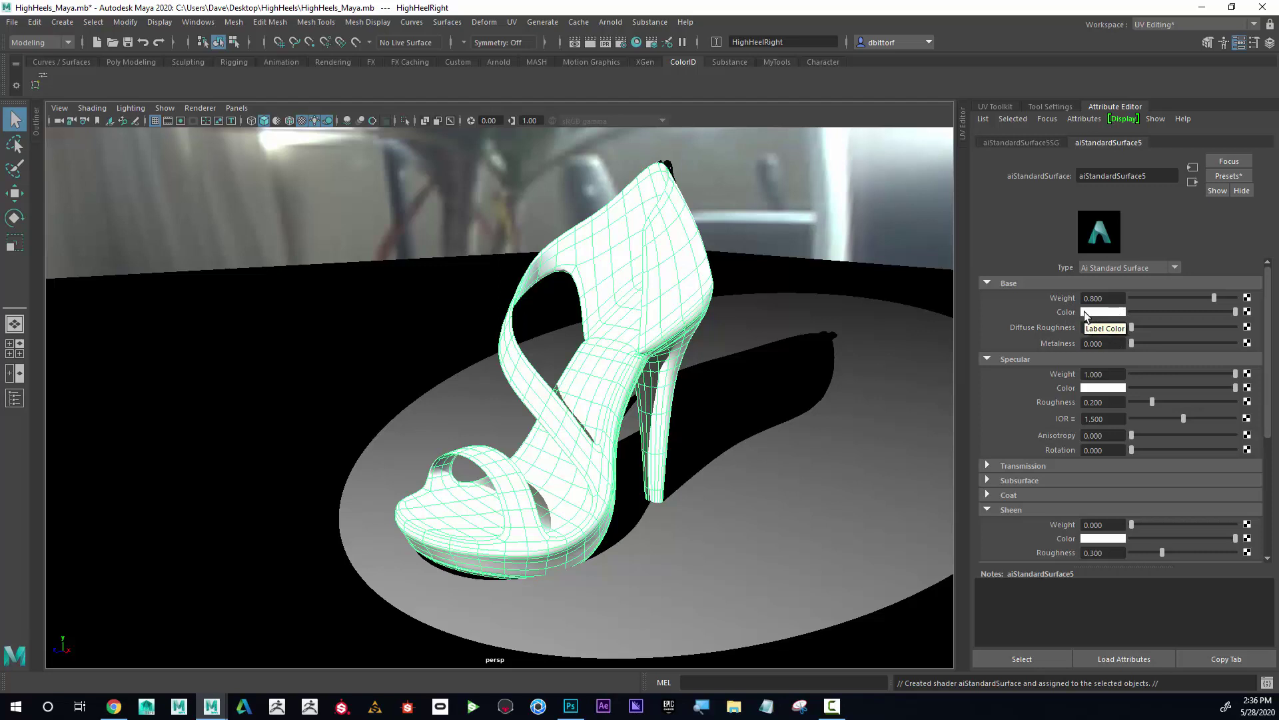
- Map a File texture to the material's Base Color and load HighHeel_Color_LEFT.jpg as its image
{"action": "left_click", "coordinate": [1248, 312]}
{"action": "left_click_drag", "start_coordinate": [1154, 222], "coordinate": [812, 152]}
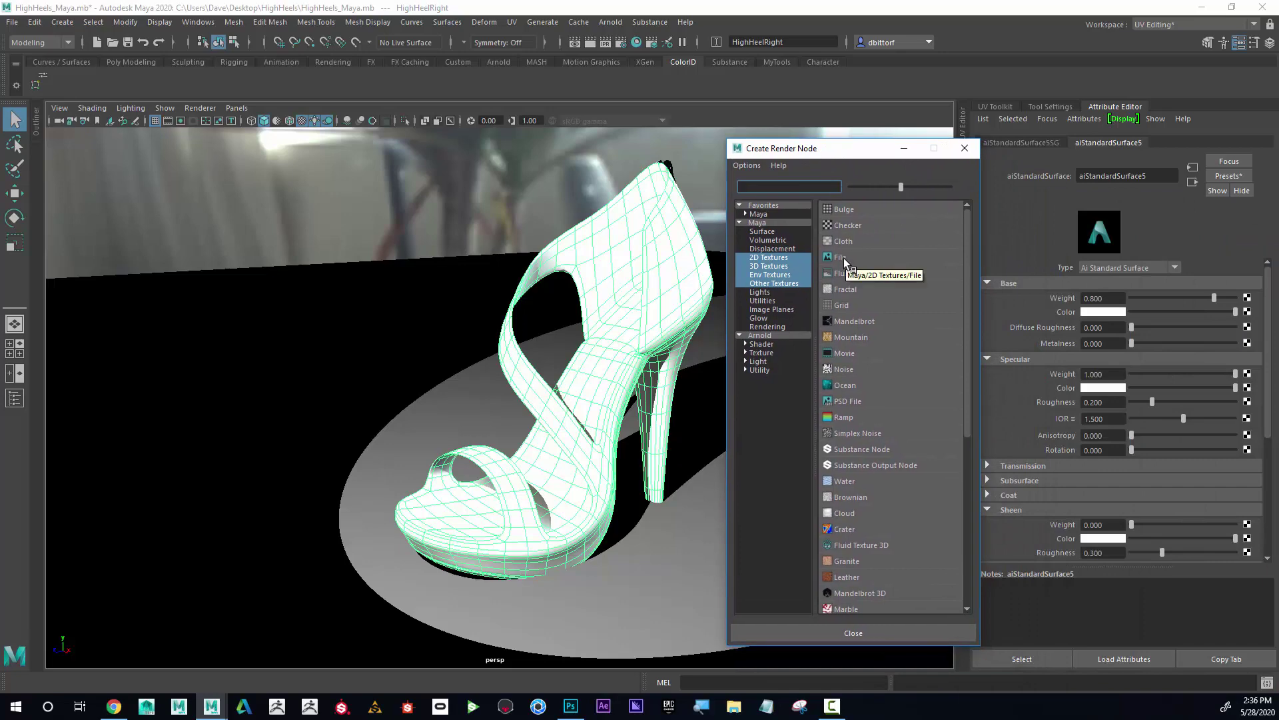
{"action": "left_click", "coordinate": [843, 257]}
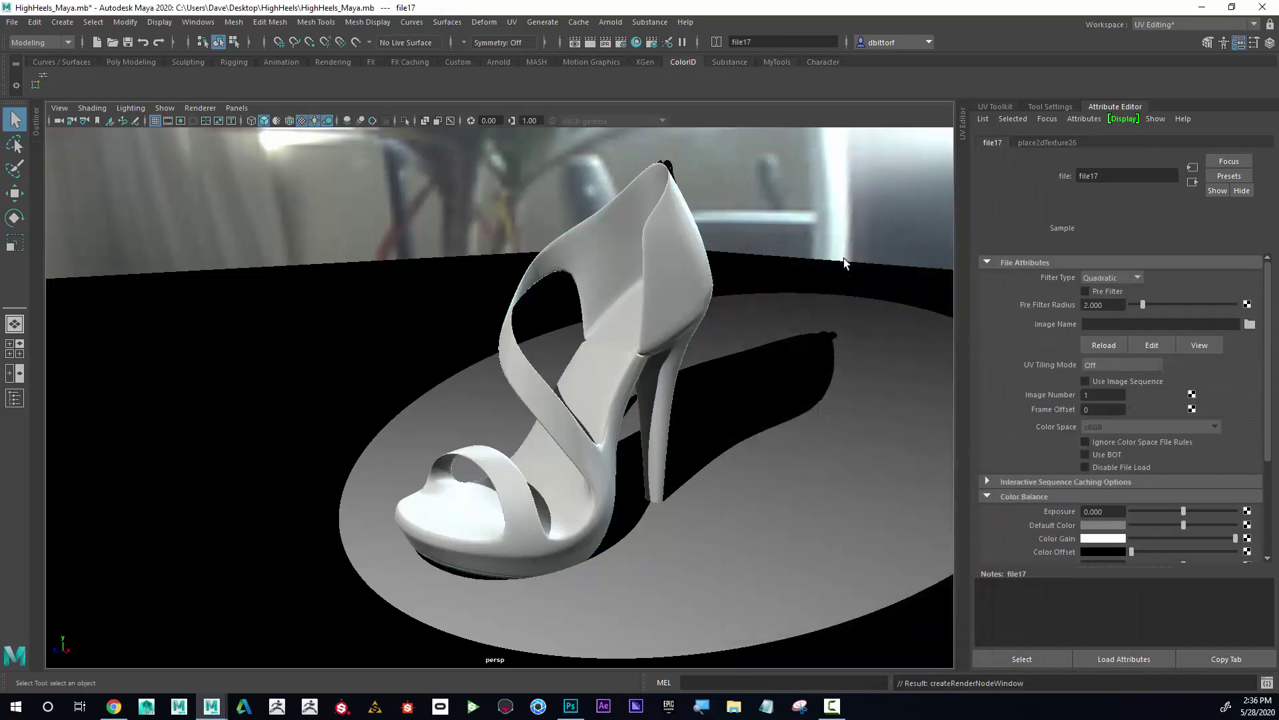
{"action": "left_click", "coordinate": [1250, 324]}
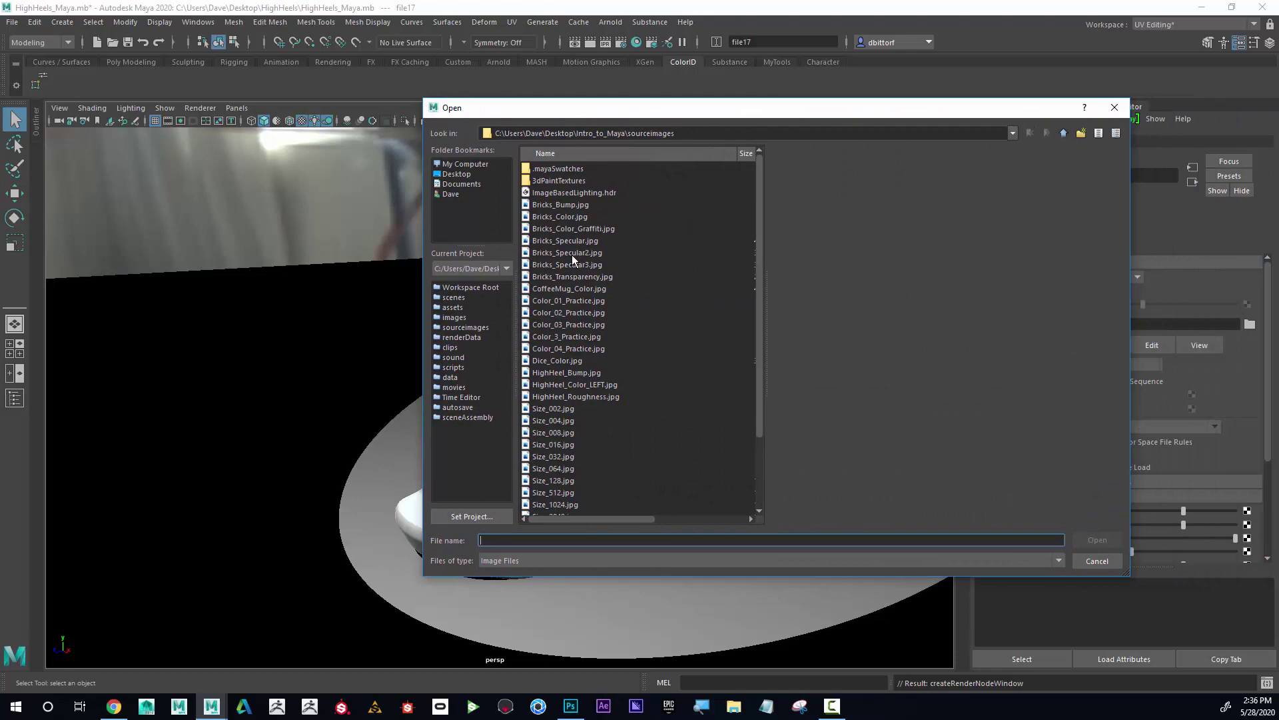
{"action": "left_click", "coordinate": [567, 383]}
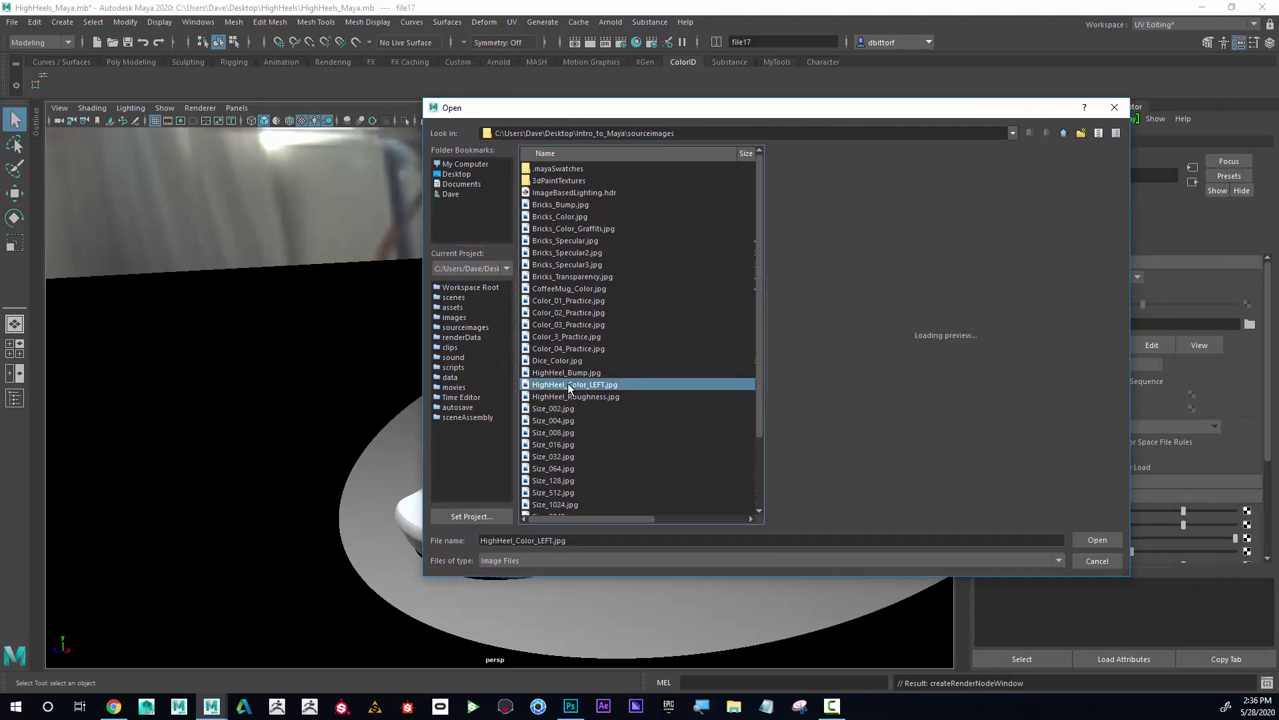
{"action": "left_click", "coordinate": [1096, 538]}
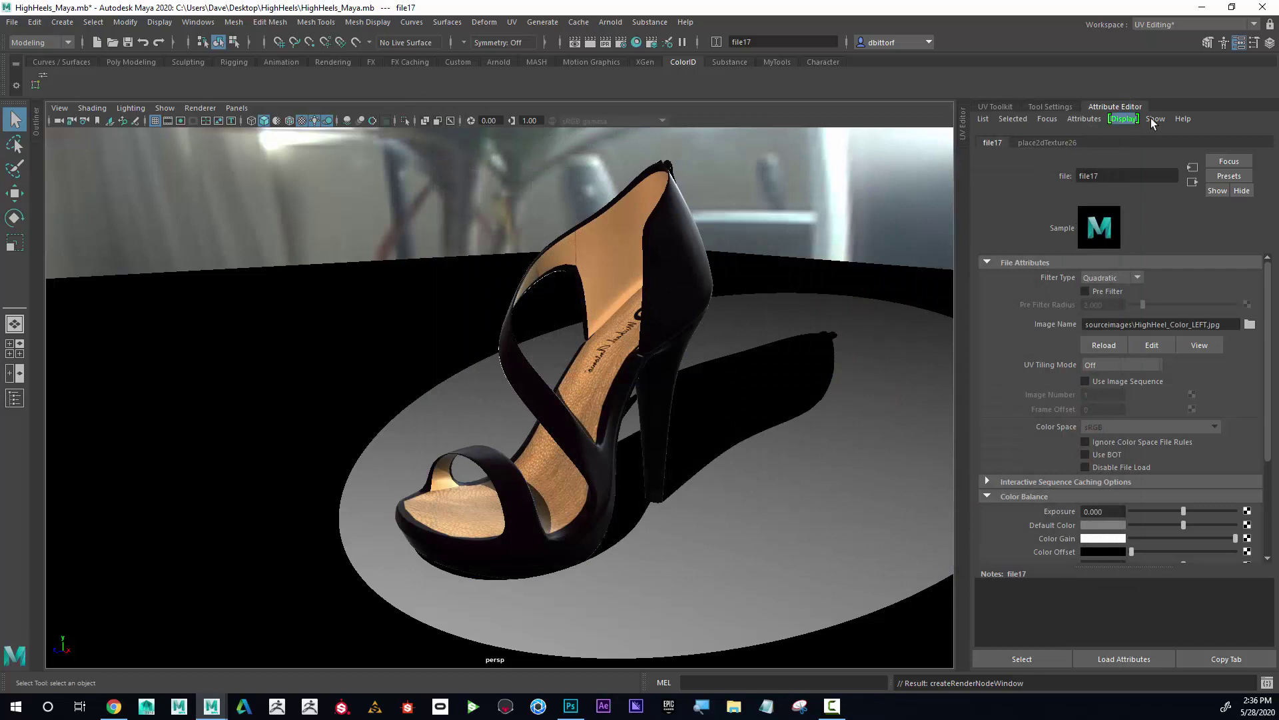
- Map a File texture to the material's Specular Roughness and load HighHeel_Roughness.jpg as its image
{"action": "left_click", "coordinate": [1193, 183]}
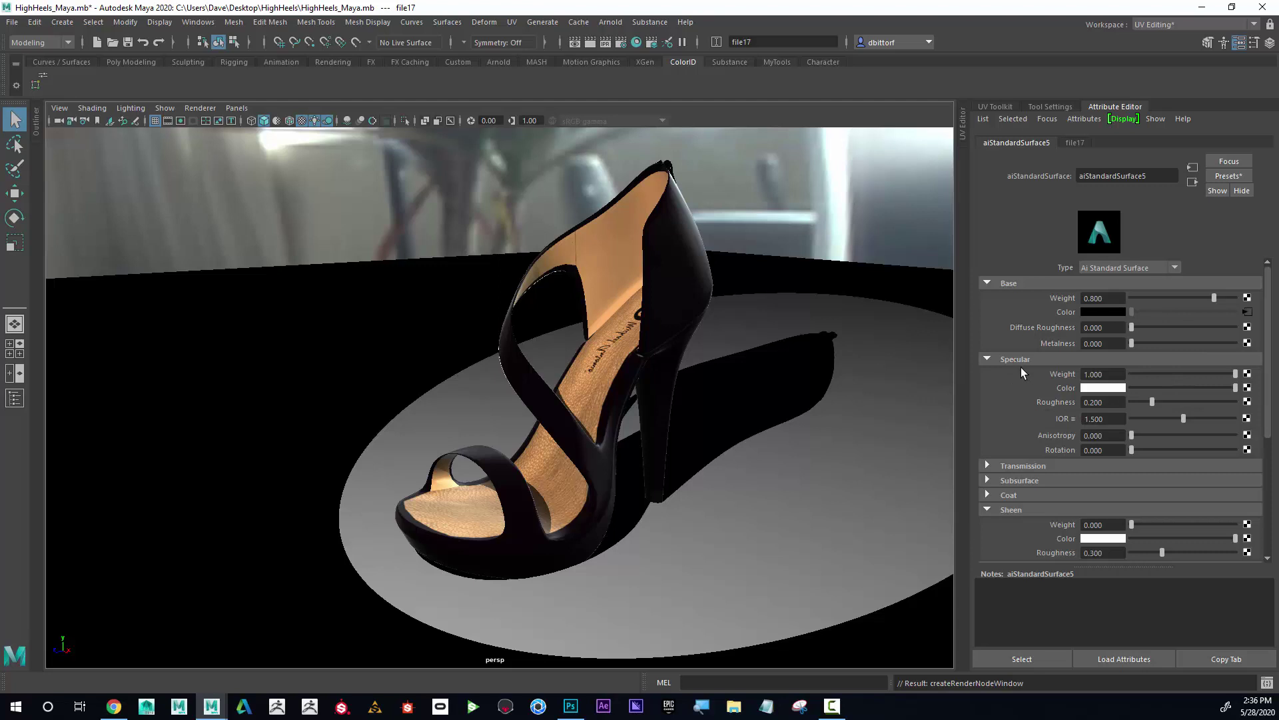
{"action": "left_click", "coordinate": [1247, 402]}
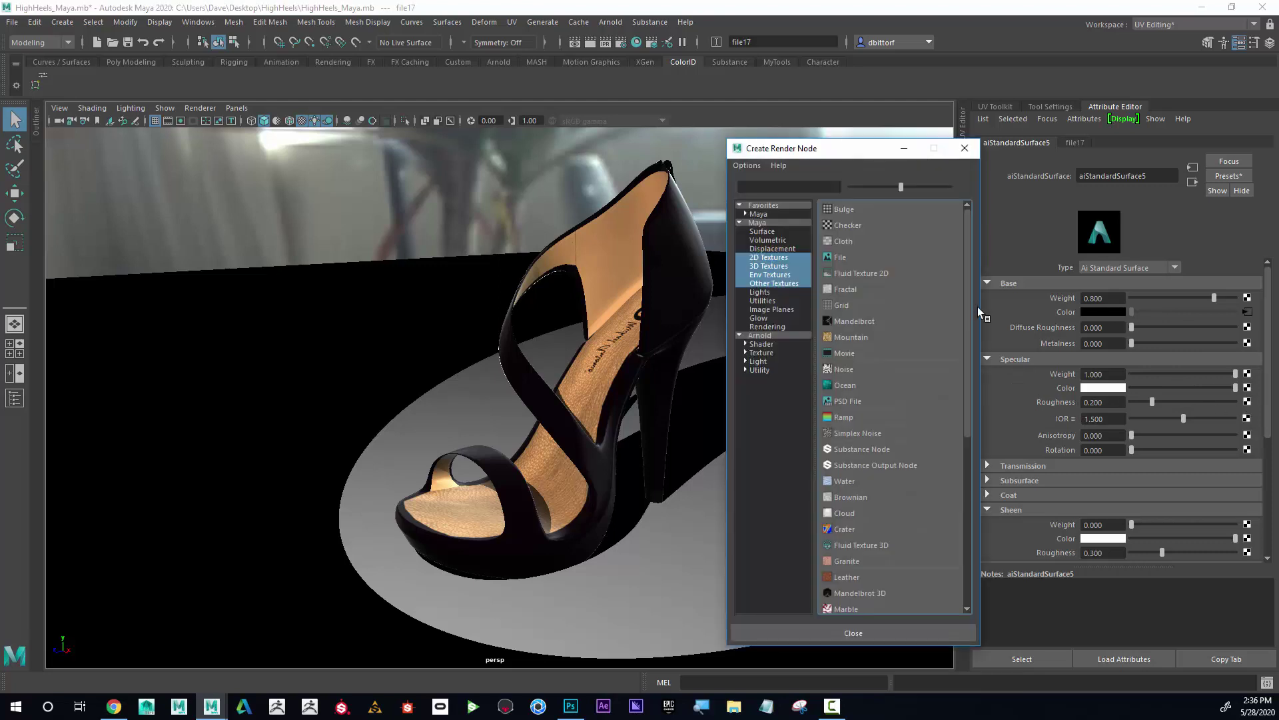
{"action": "left_click", "coordinate": [842, 256]}
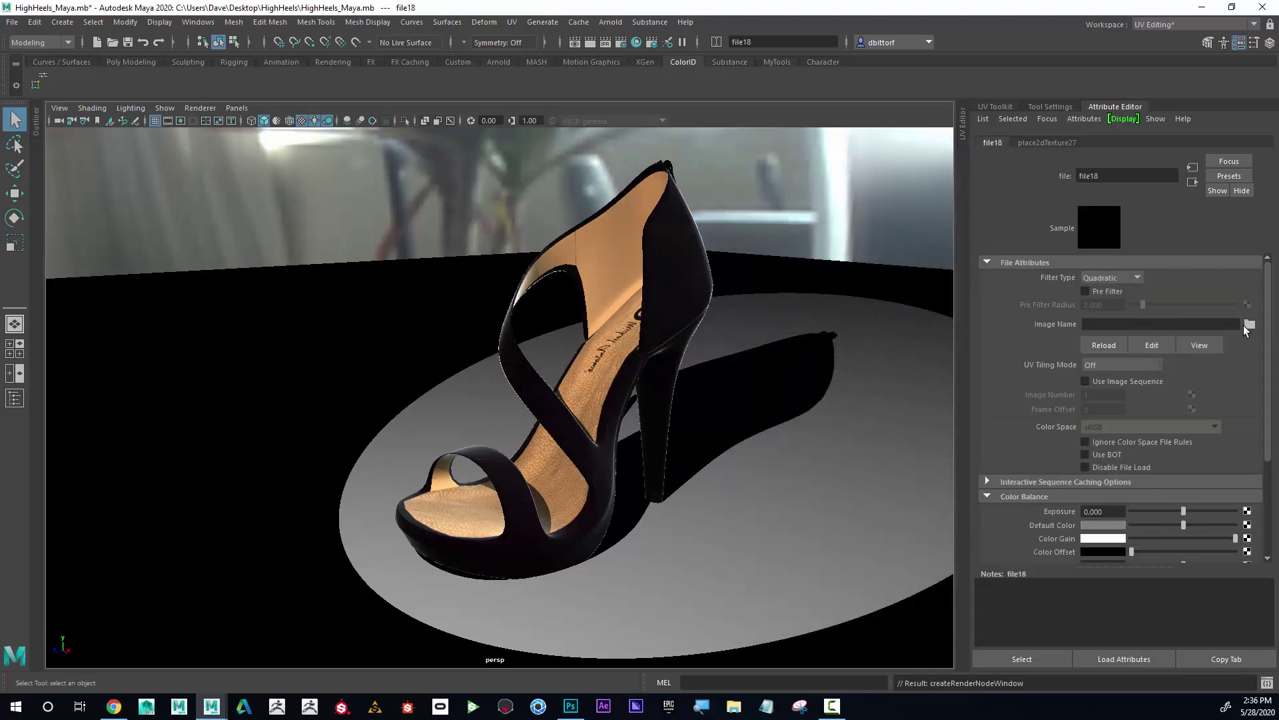
{"action": "left_click", "coordinate": [1250, 325]}
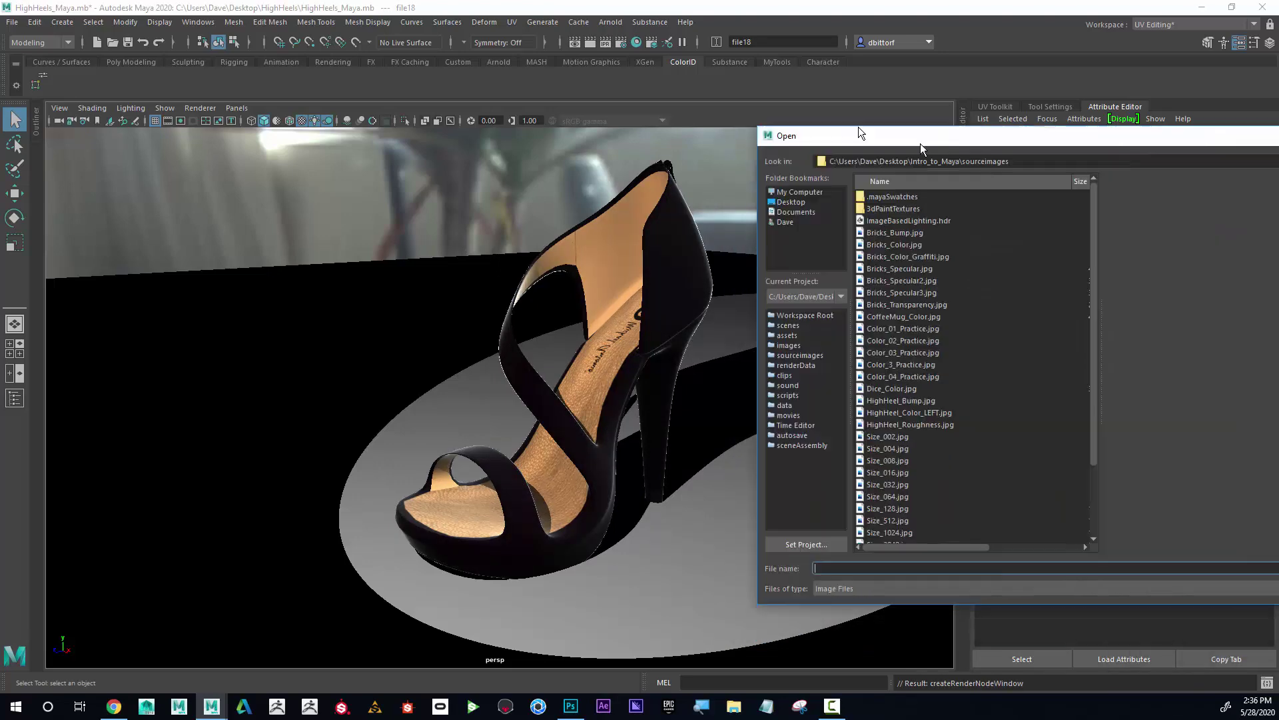
{"action": "left_click_drag", "start_coordinate": [918, 140], "coordinate": [724, 120]}
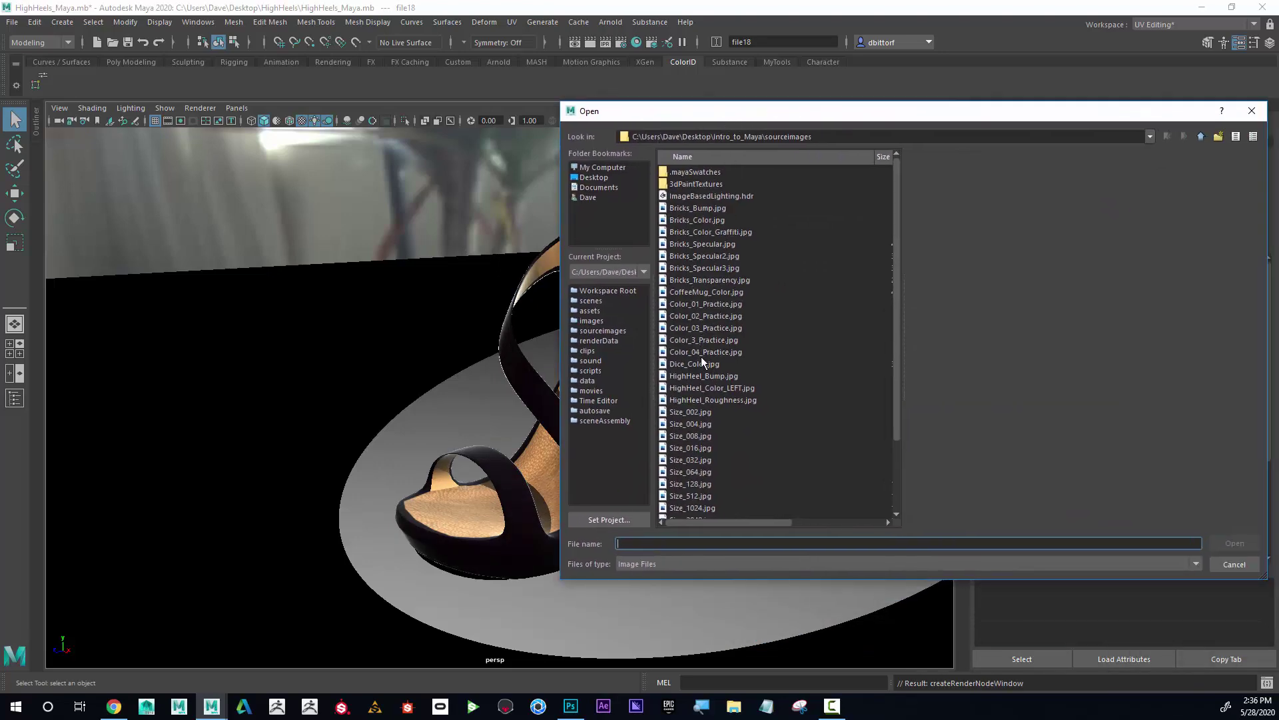
{"action": "left_click", "coordinate": [706, 400]}
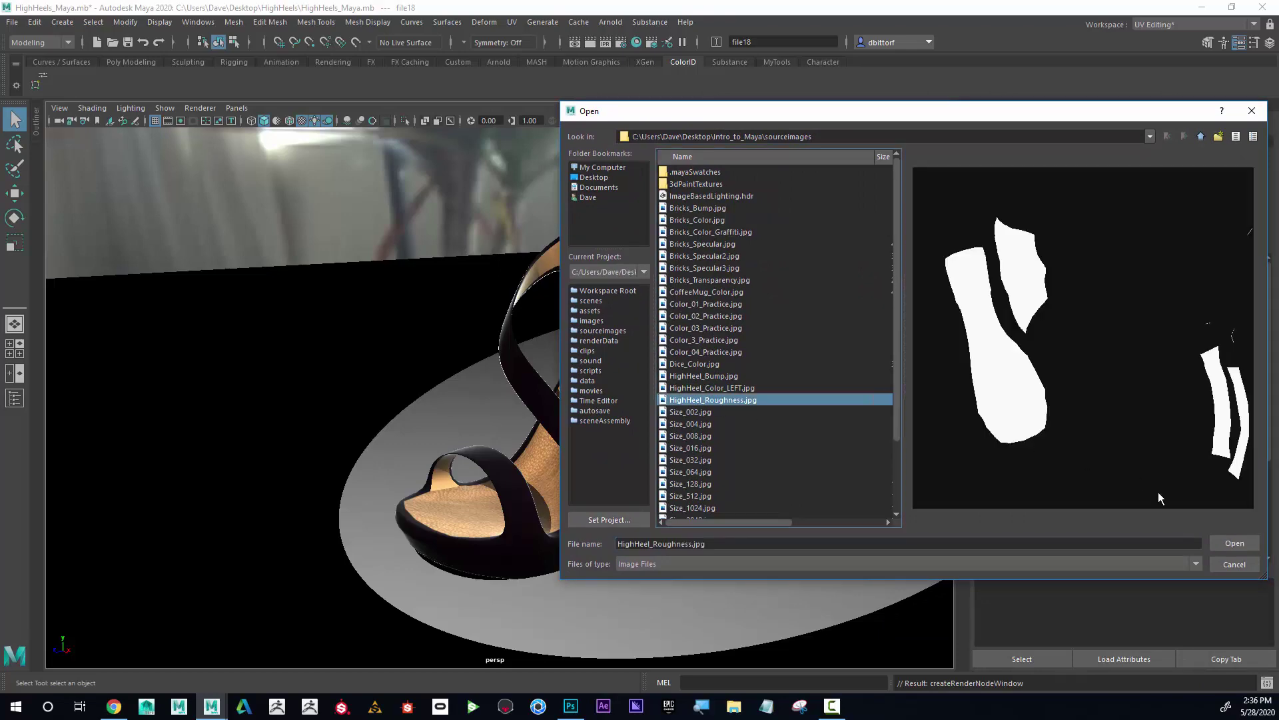
{"action": "left_click", "coordinate": [1236, 543]}
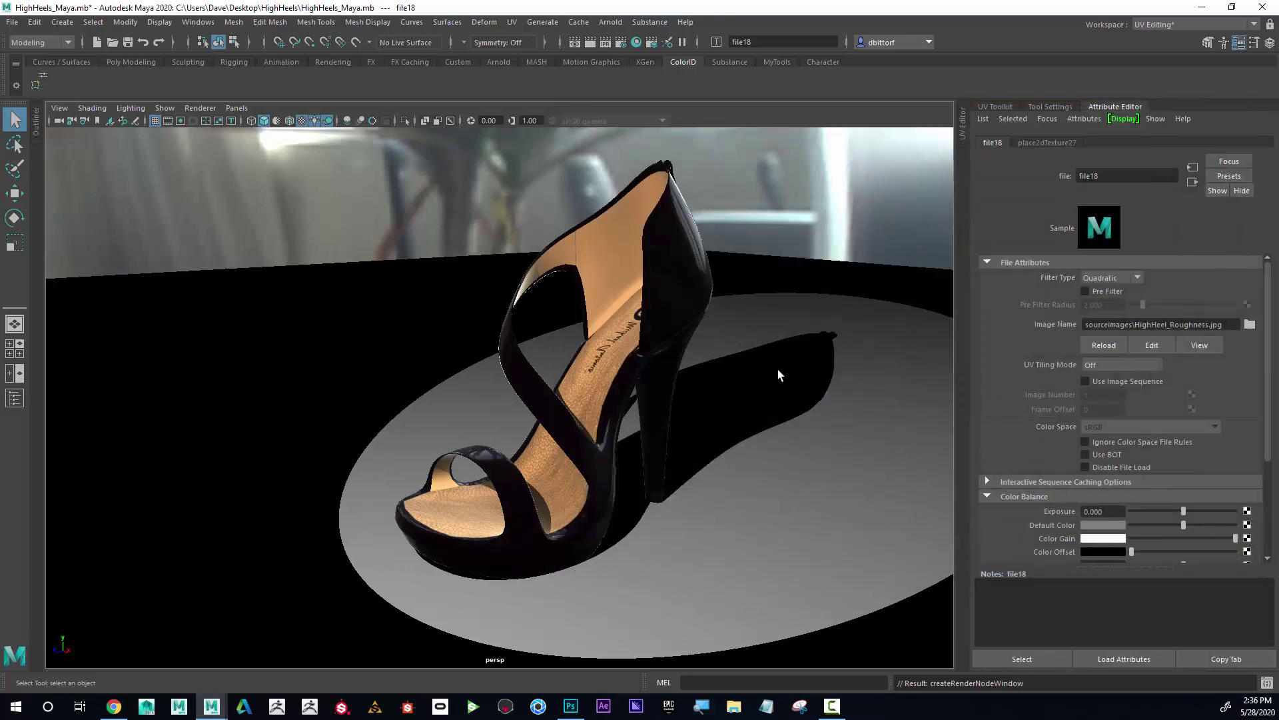
- Check the Alpha Is Luminance option in the roughness texture's Color Balance settings
{"action": "scroll", "coordinate": [1049, 387], "scroll_direction": "down", "scroll_amount": 3}
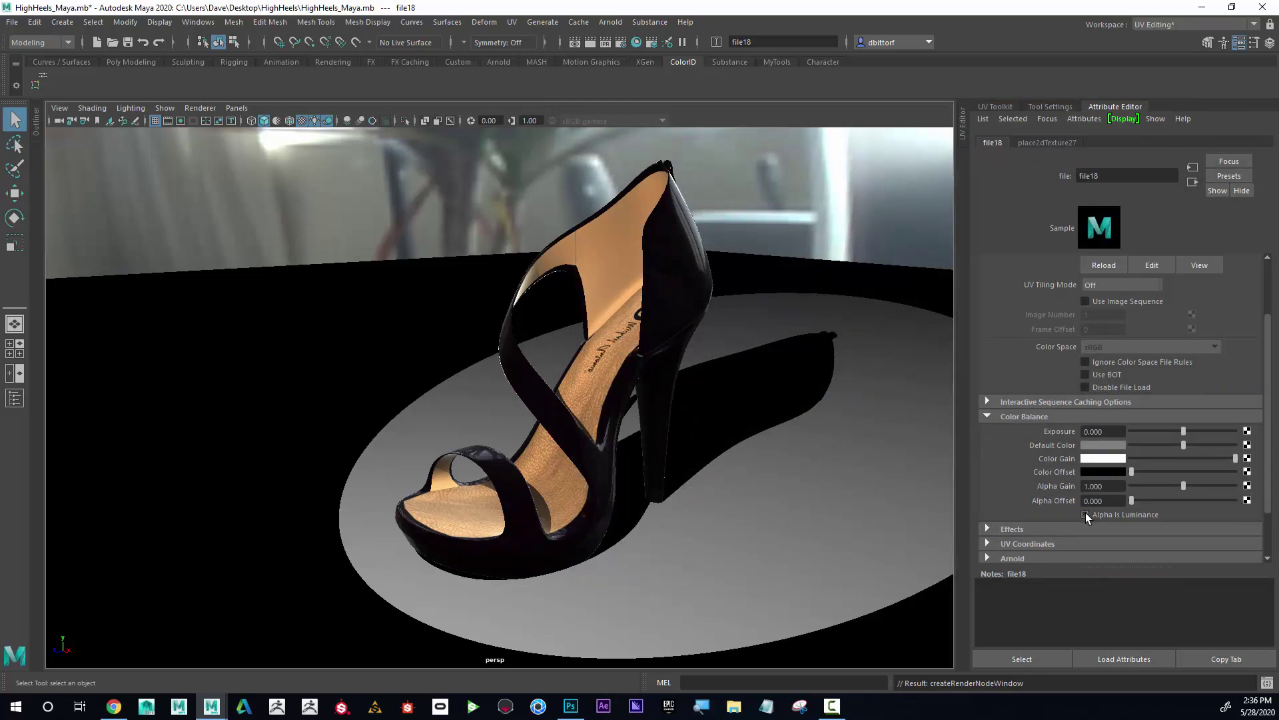
{"action": "left_click", "coordinate": [993, 417]}
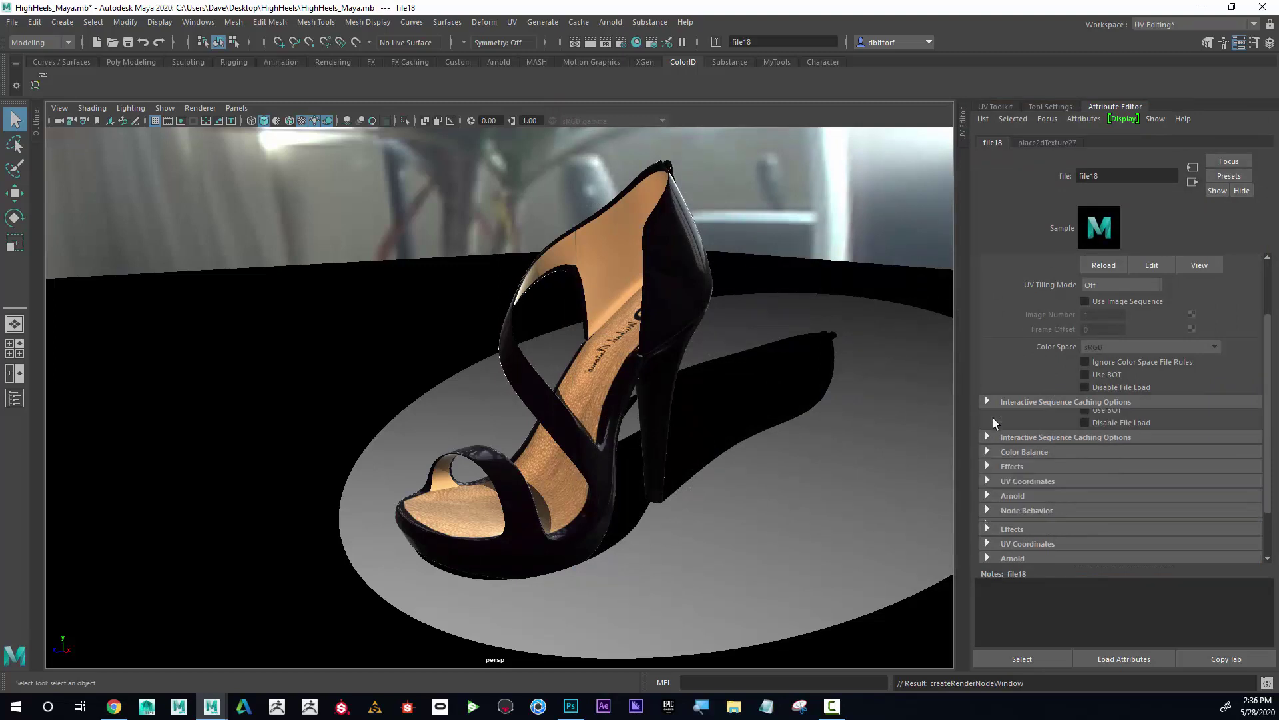
{"action": "left_click", "coordinate": [990, 452]}
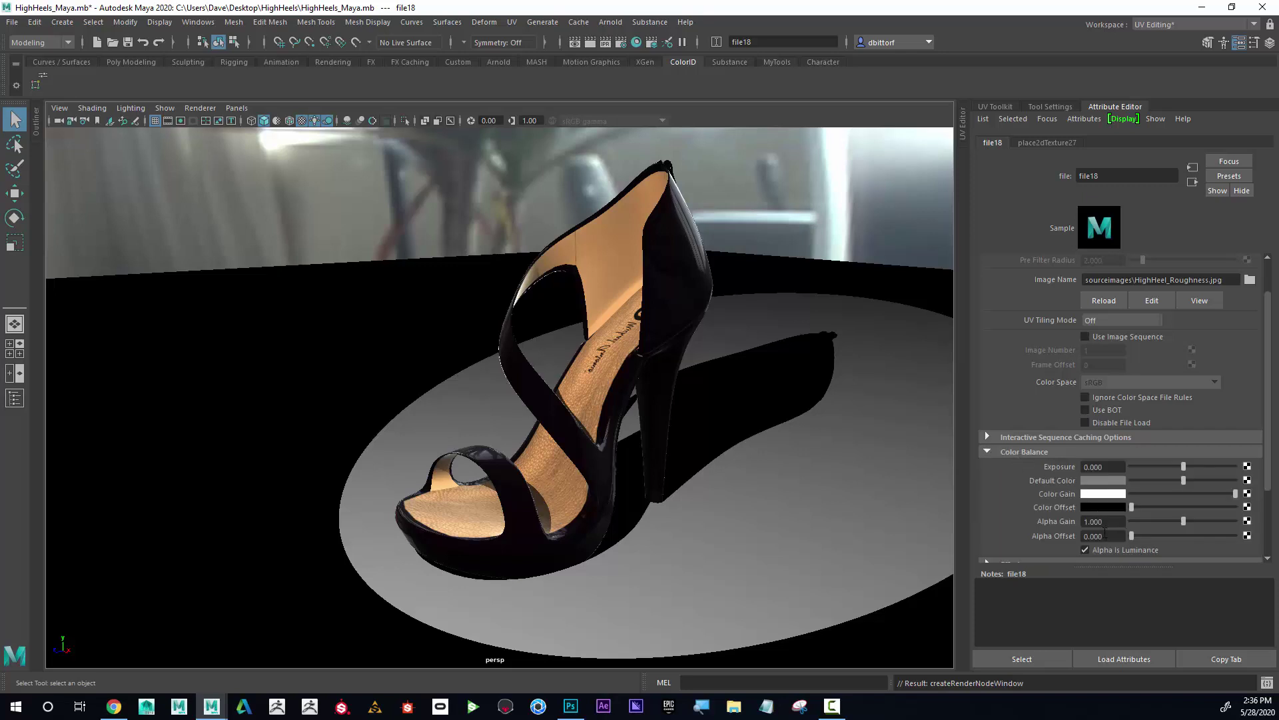
{"action": "scroll", "coordinate": [1093, 500], "scroll_direction": "down", "scroll_amount": 3}
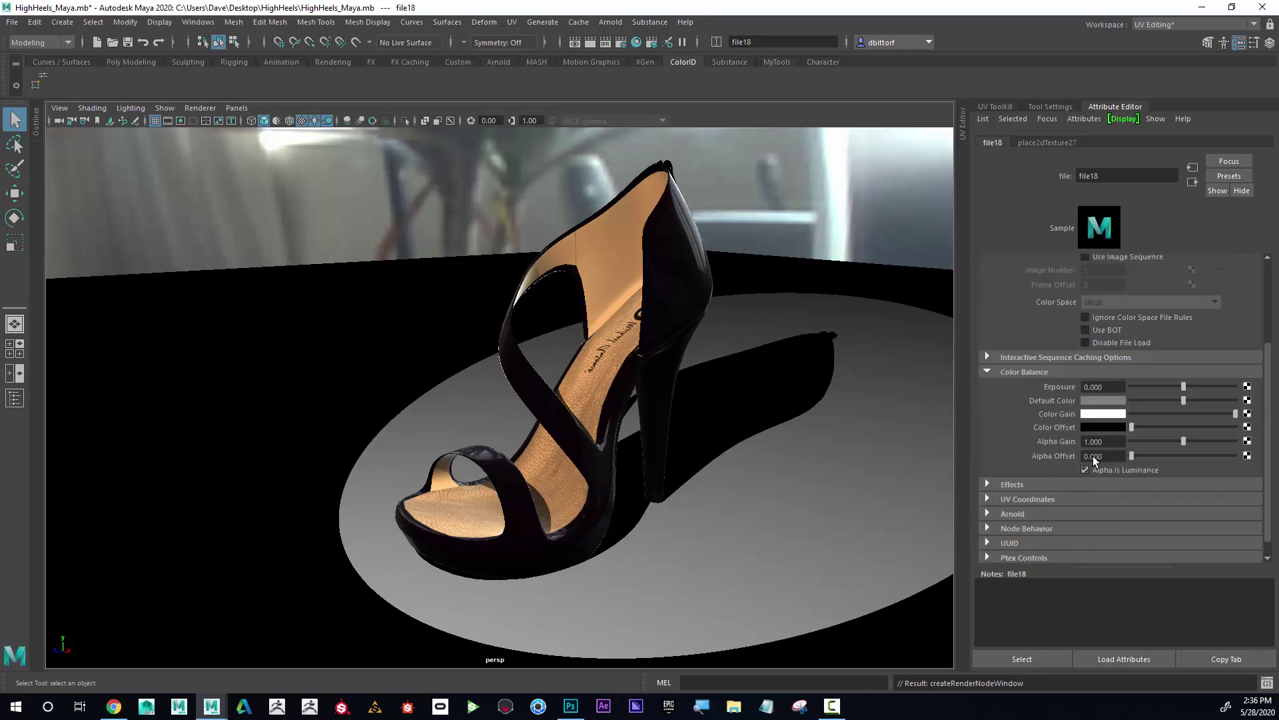
{"action": "left_click", "coordinate": [1001, 373]}
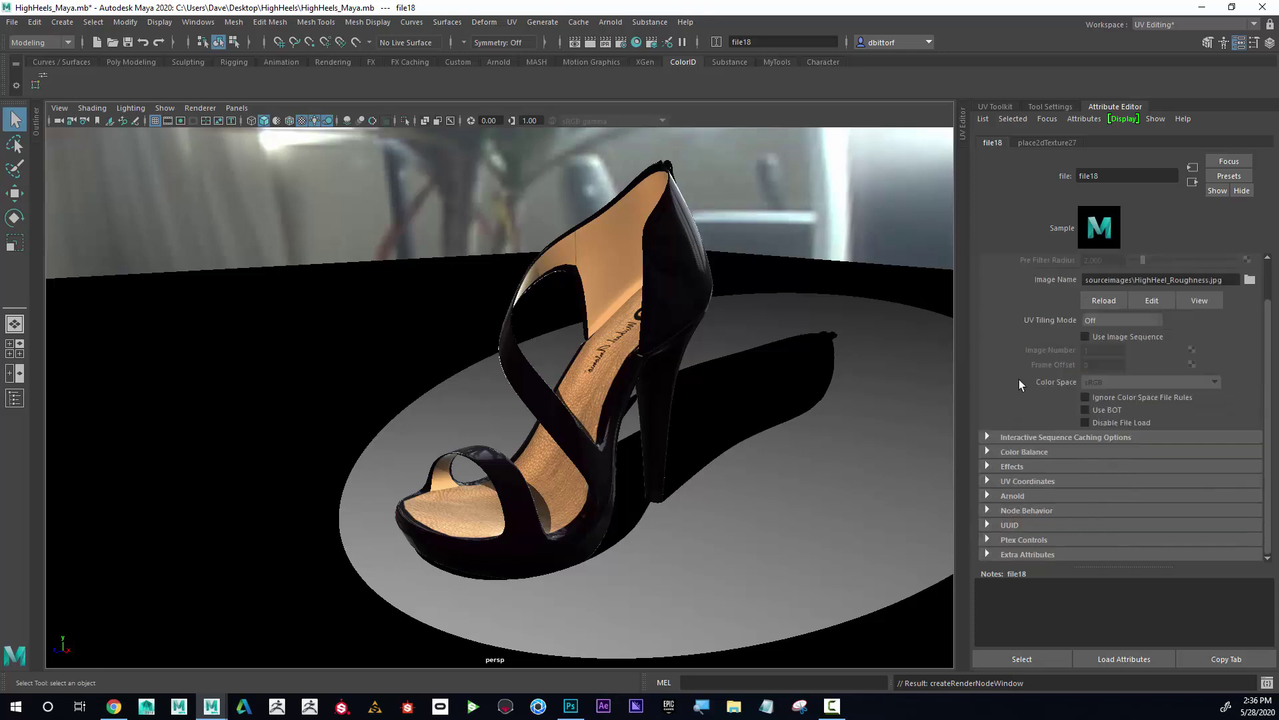
{"action": "left_click", "coordinate": [993, 450]}
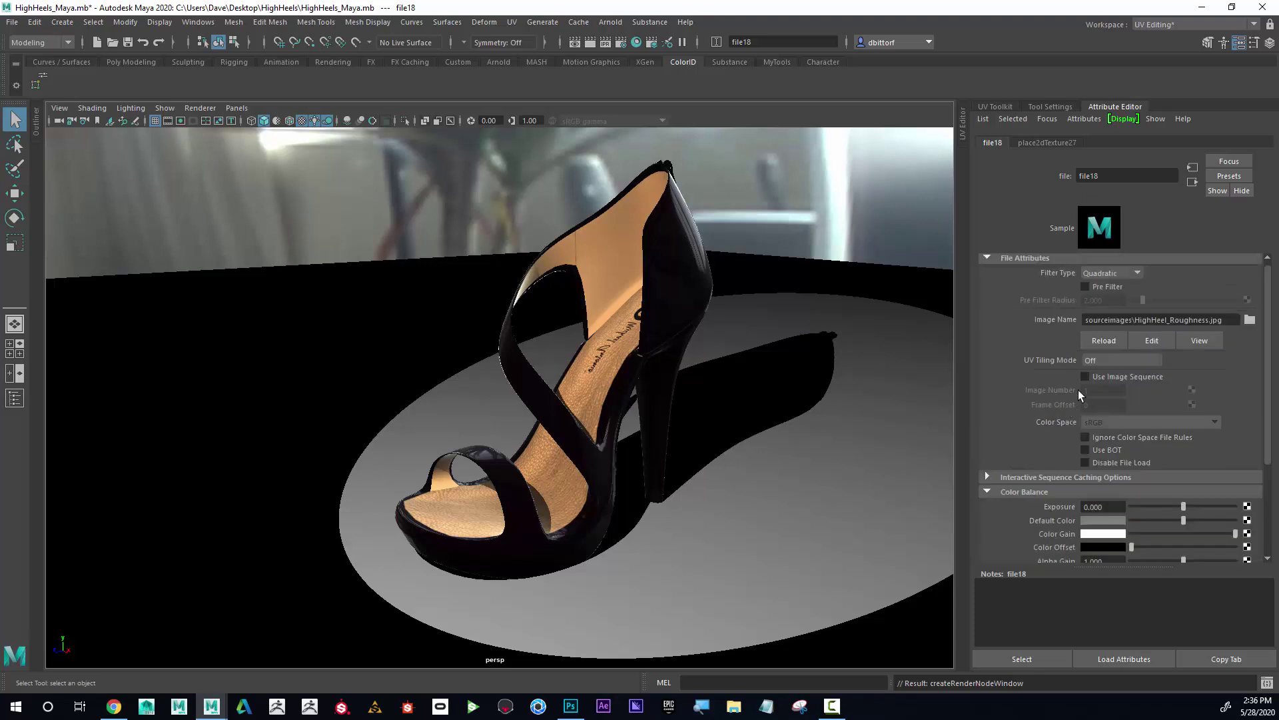
- Connect a File texture to the shoe material's Bump Mapping and keep its Use As mode on Bump
{"action": "left_click", "coordinate": [1191, 182]}
{"action": "scroll", "coordinate": [1092, 348], "scroll_direction": "down", "scroll_amount": 3}
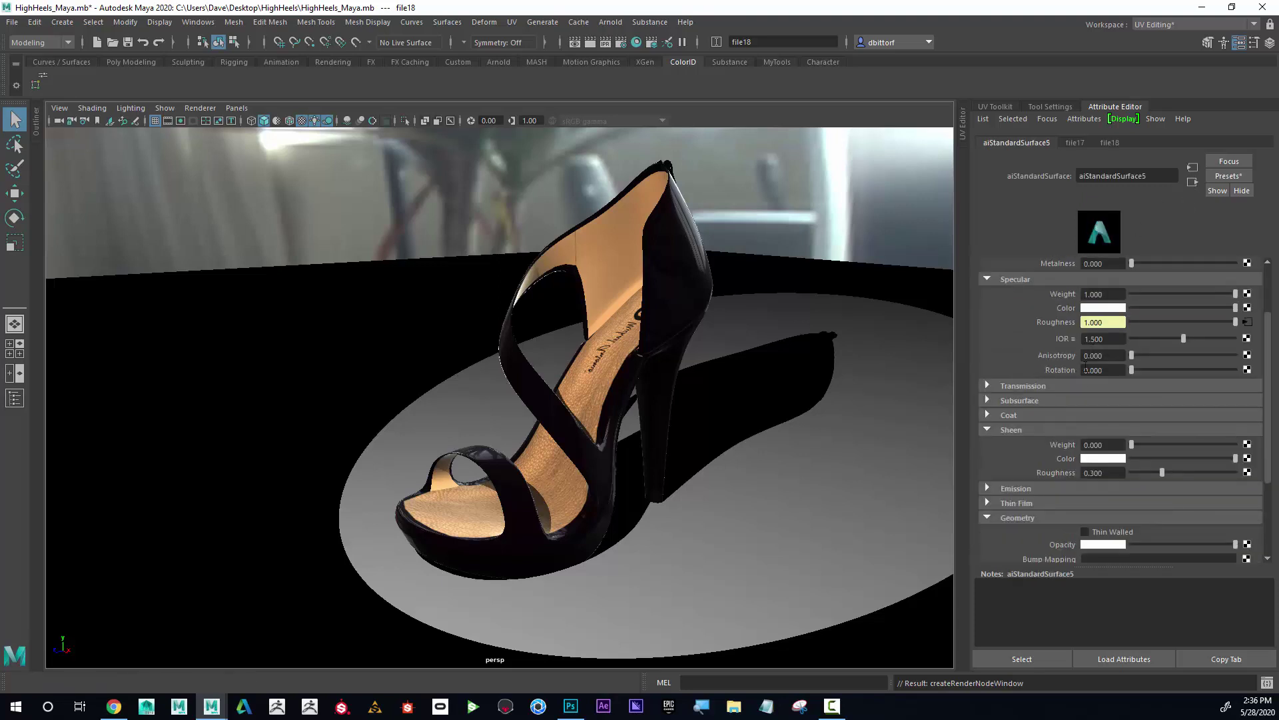
{"action": "left_click", "coordinate": [988, 430]}
{"action": "scroll", "coordinate": [1086, 397], "scroll_direction": "down", "scroll_amount": 2}
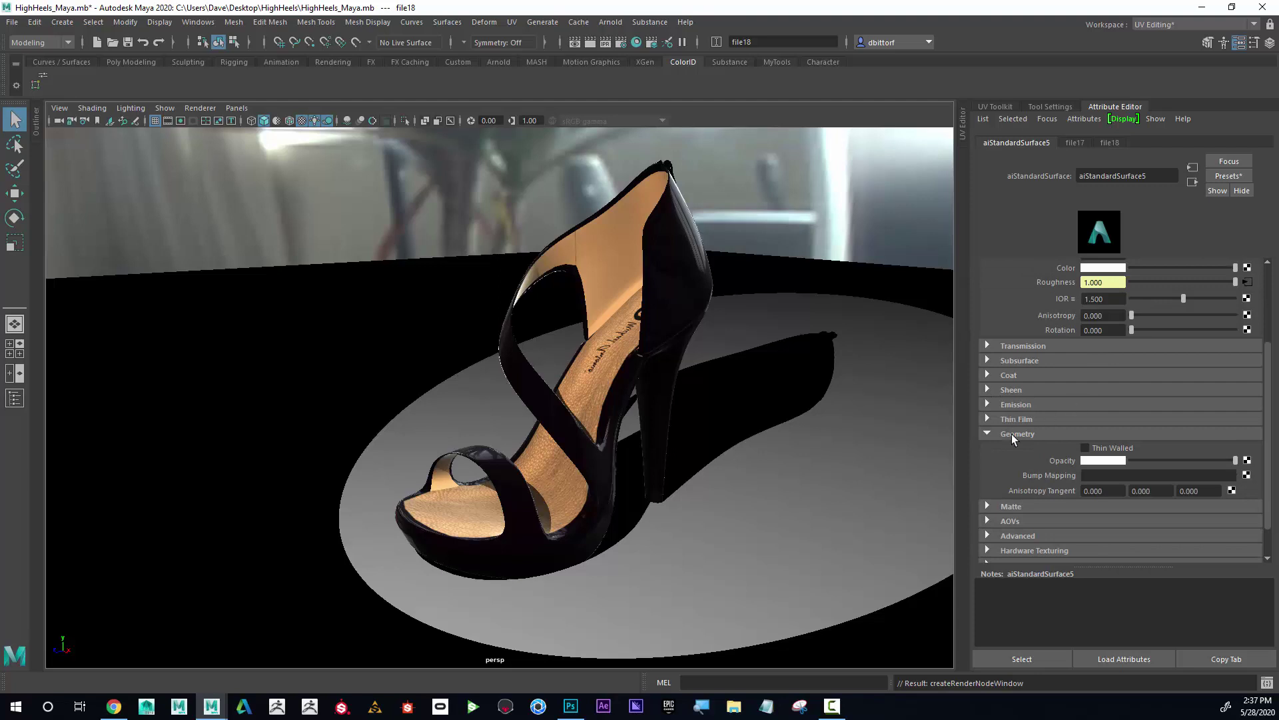
{"action": "left_click", "coordinate": [1247, 475]}
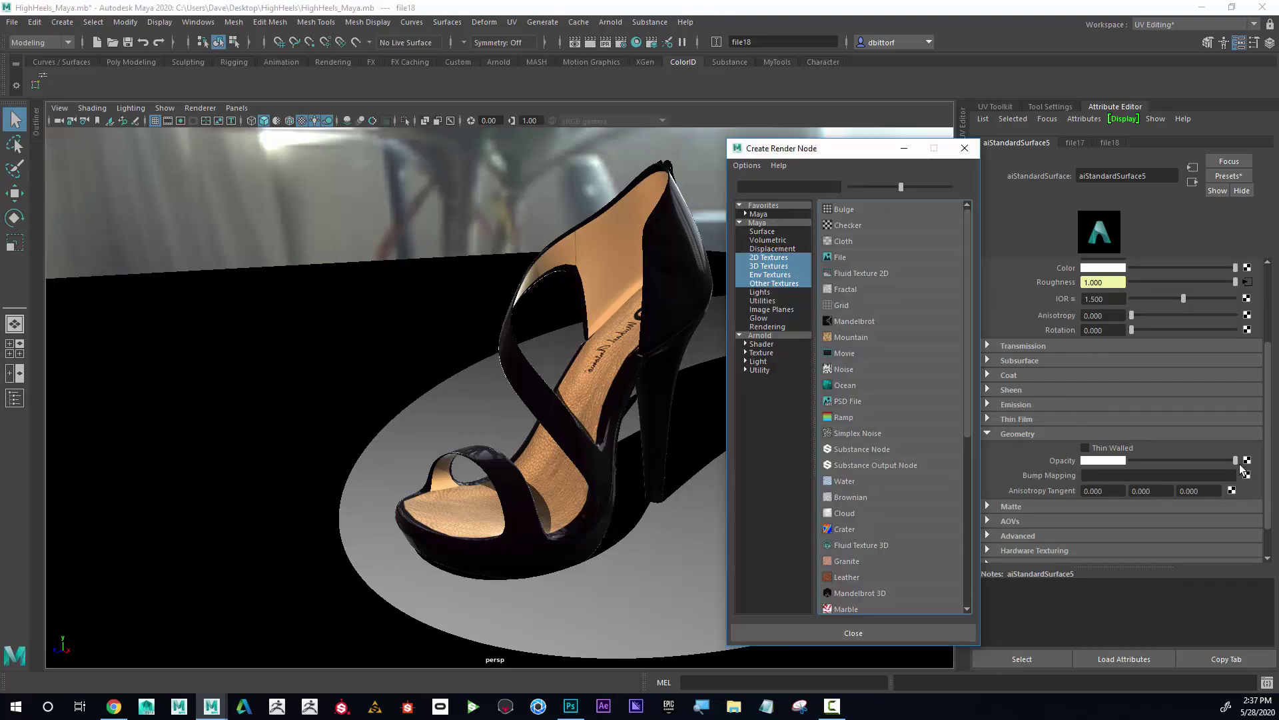
{"action": "left_click", "coordinate": [838, 257]}
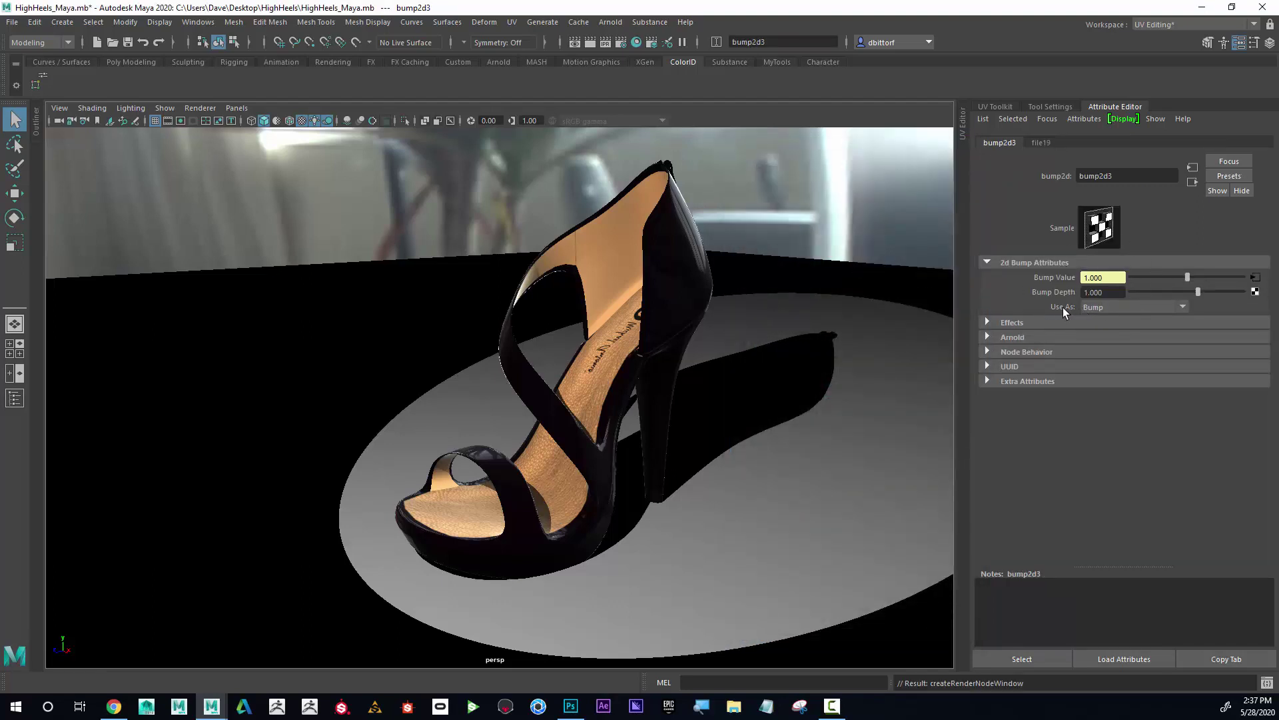
{"action": "left_click", "coordinate": [1102, 307]}
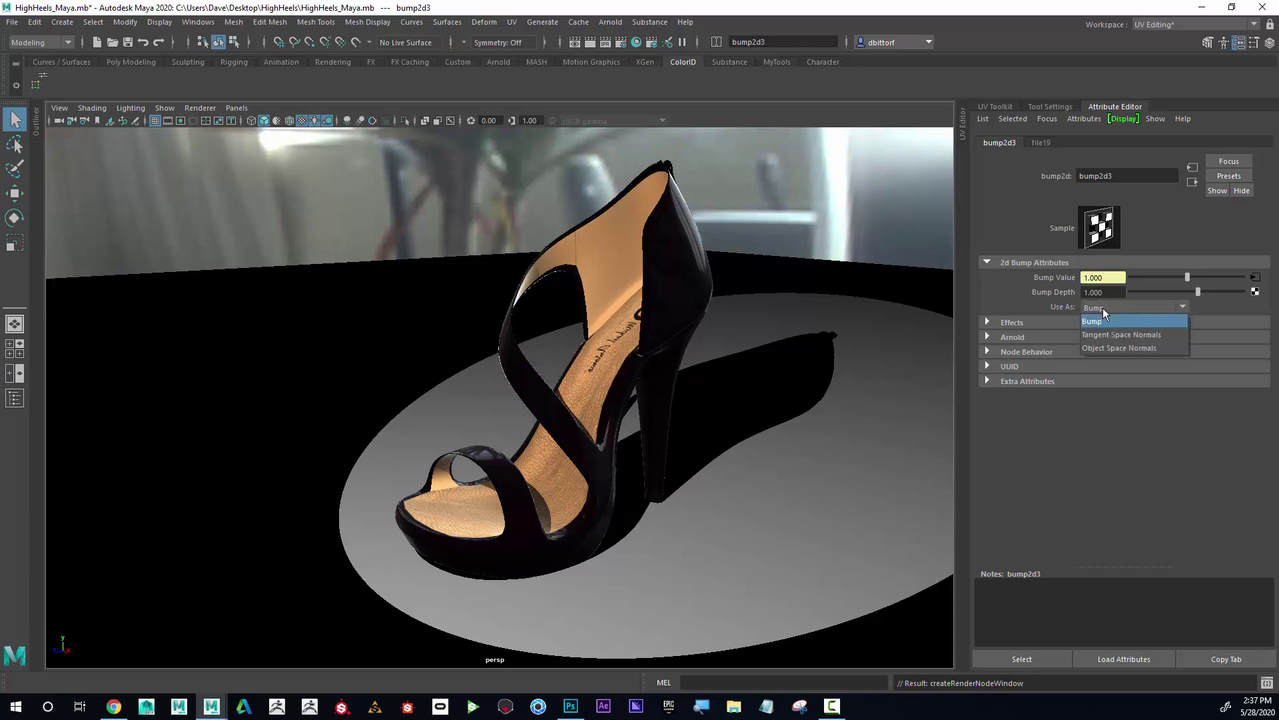
{"action": "left_click", "coordinate": [1102, 308]}
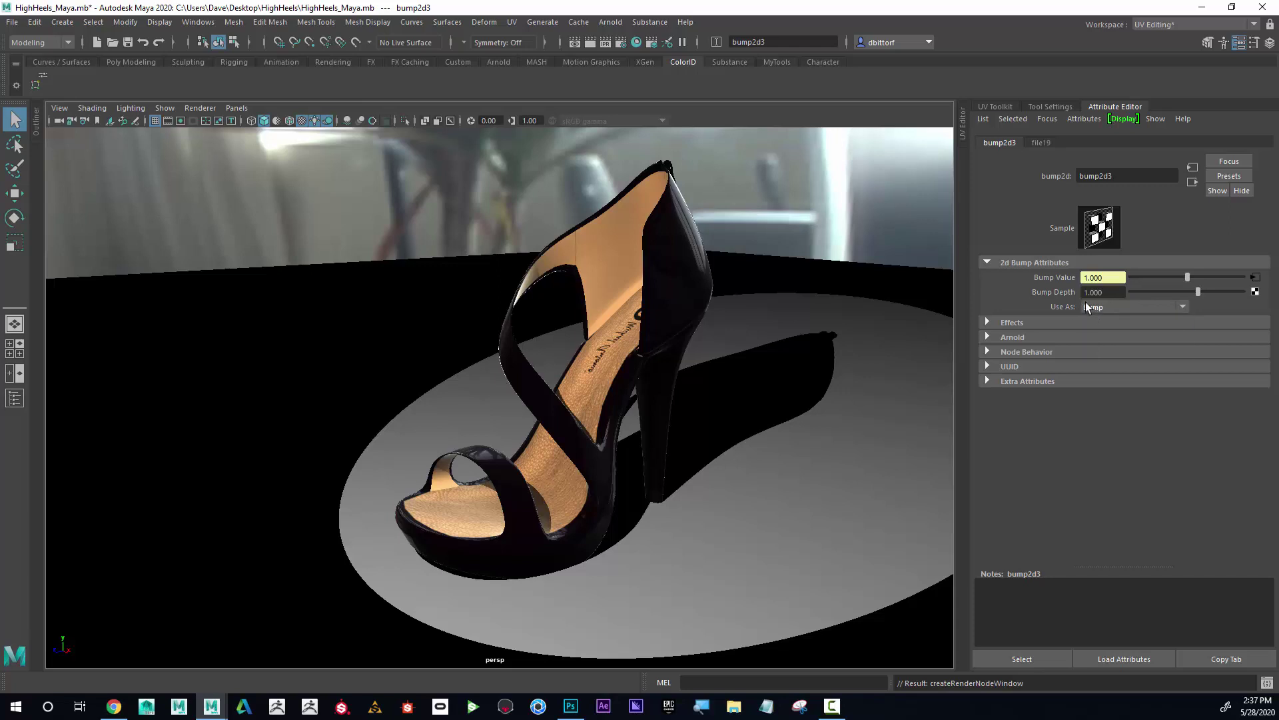
- Load HighHeel_Bump.jpg as the image of the bump node's file texture
{"action": "left_click", "coordinate": [1257, 278]}
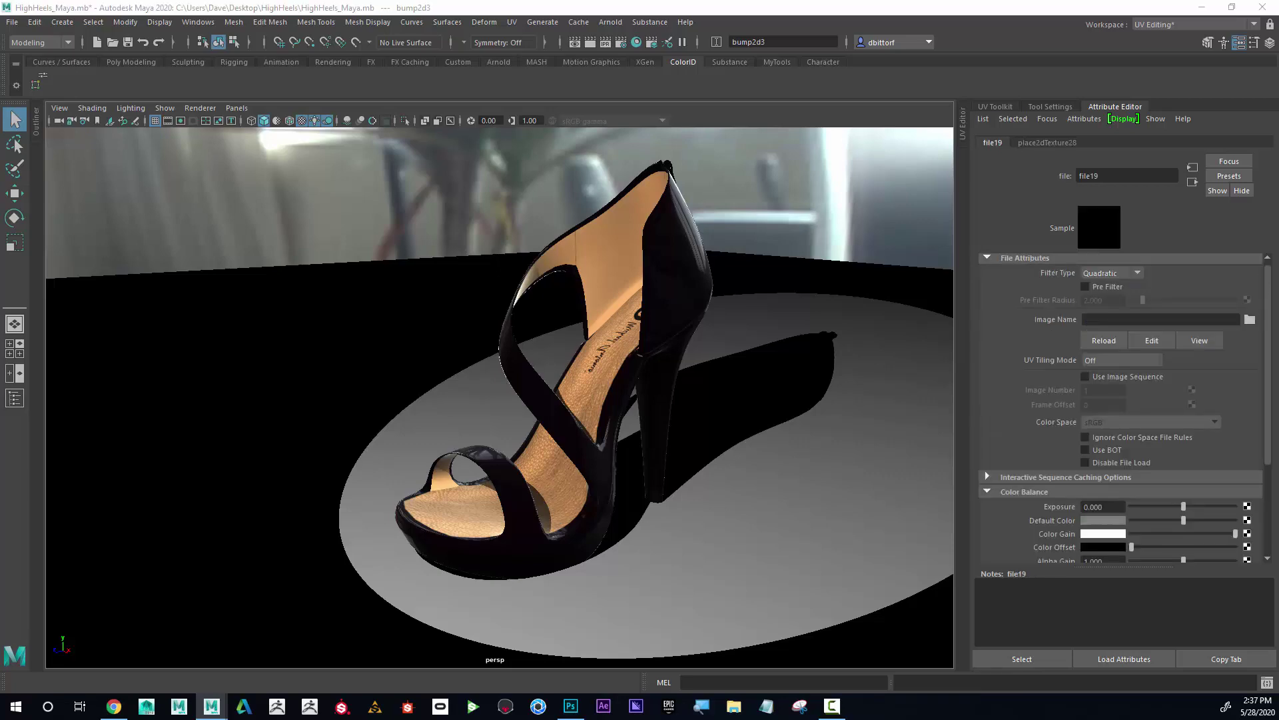
{"action": "left_click", "coordinate": [1250, 319]}
{"action": "left_click_drag", "start_coordinate": [989, 191], "coordinate": [639, 130]}
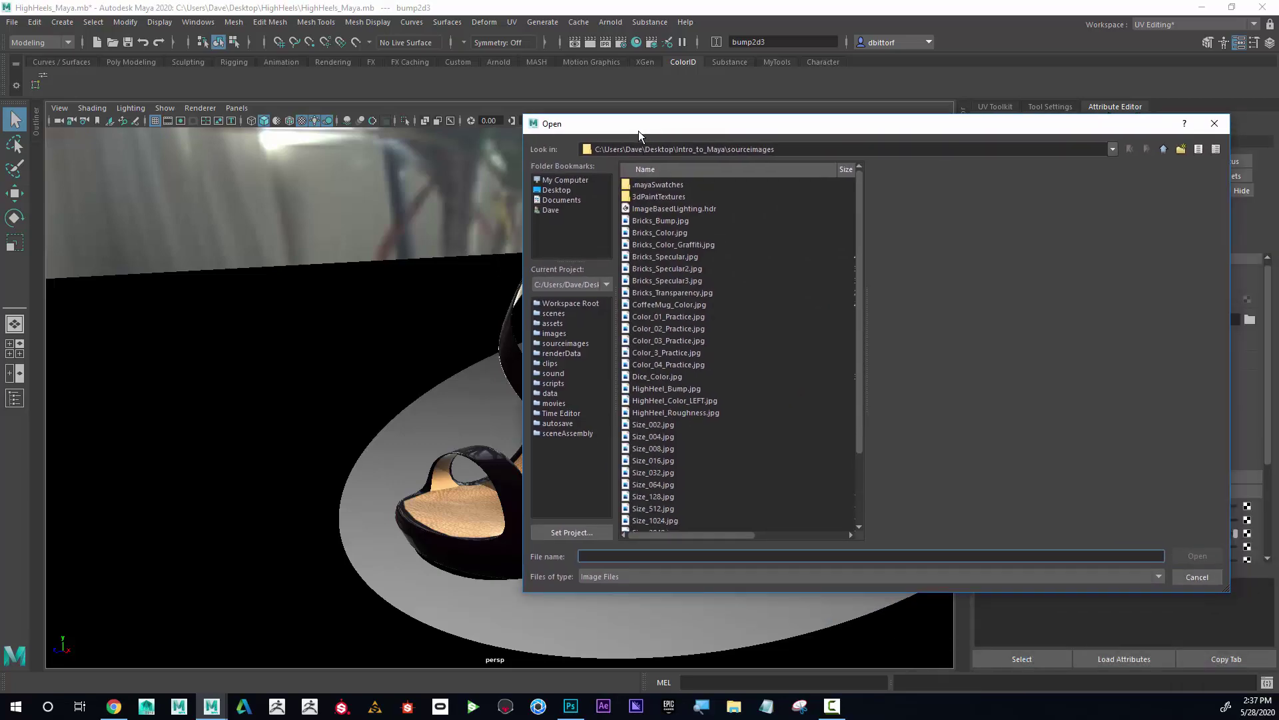
{"action": "left_click", "coordinate": [665, 389]}
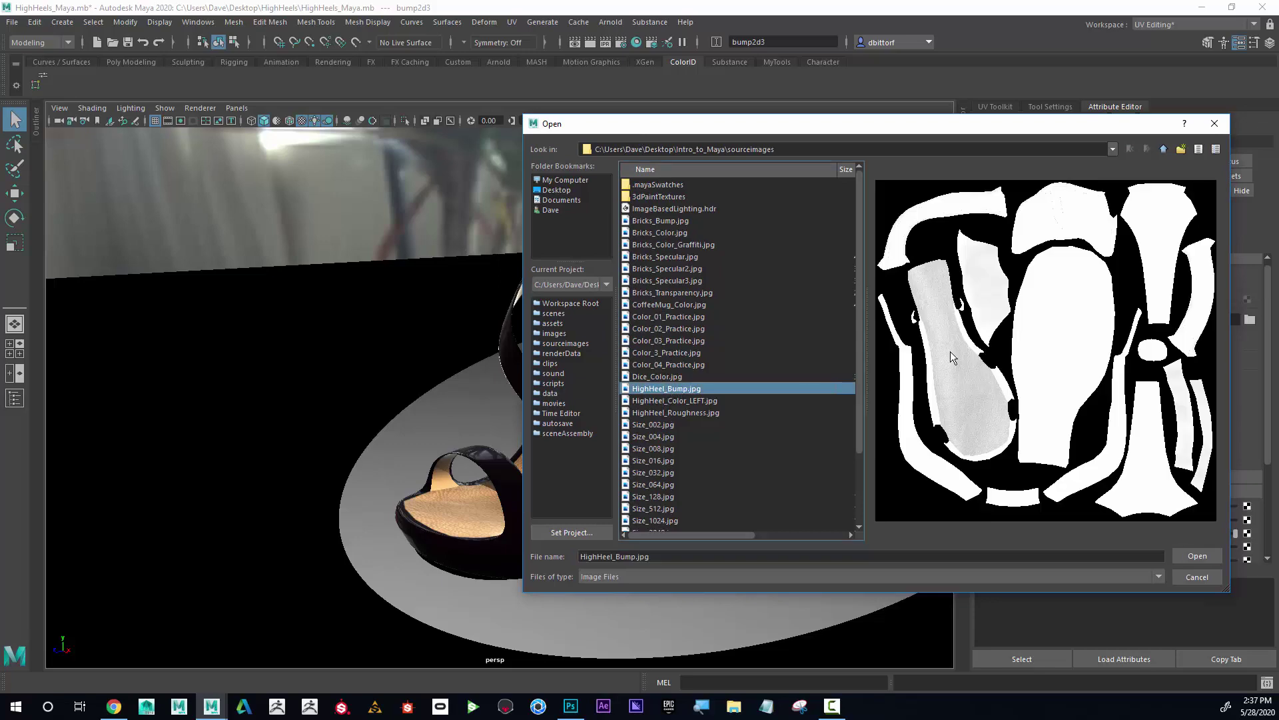
{"action": "left_click", "coordinate": [1212, 555]}
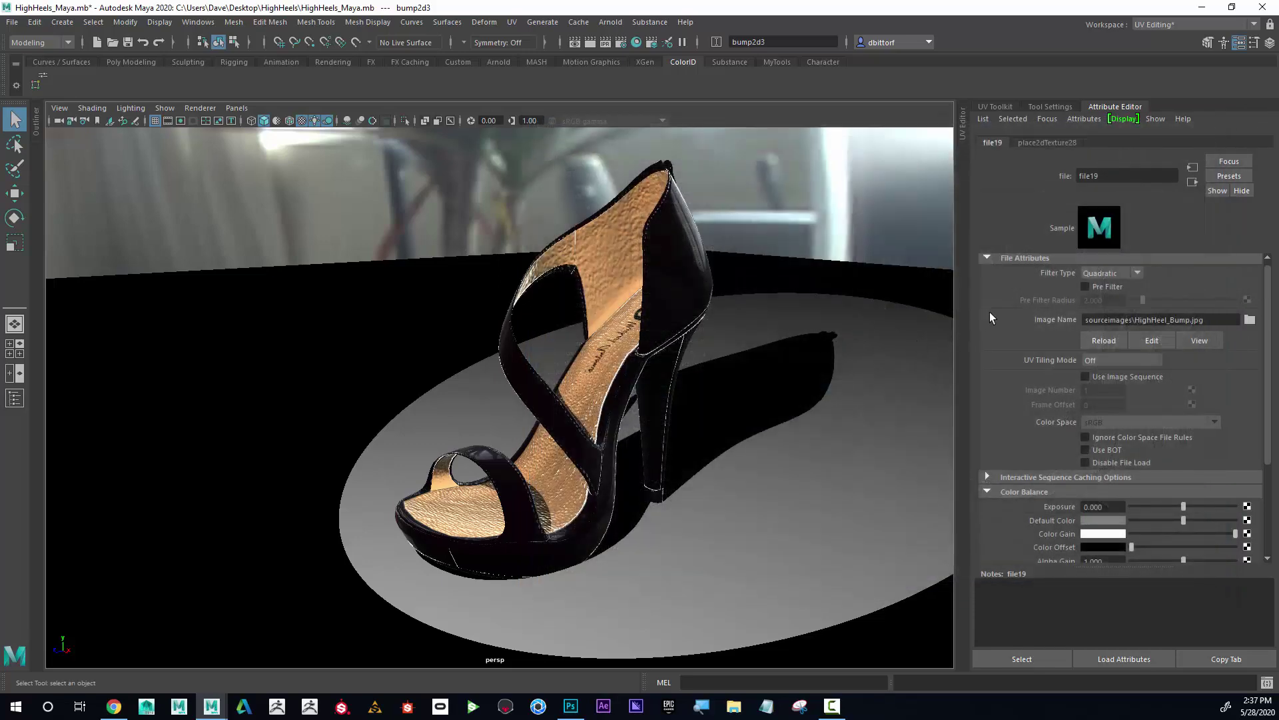
- Reduce the Bump Depth of the shoe's bump node to about 0.24
{"action": "left_click", "coordinate": [1190, 182]}
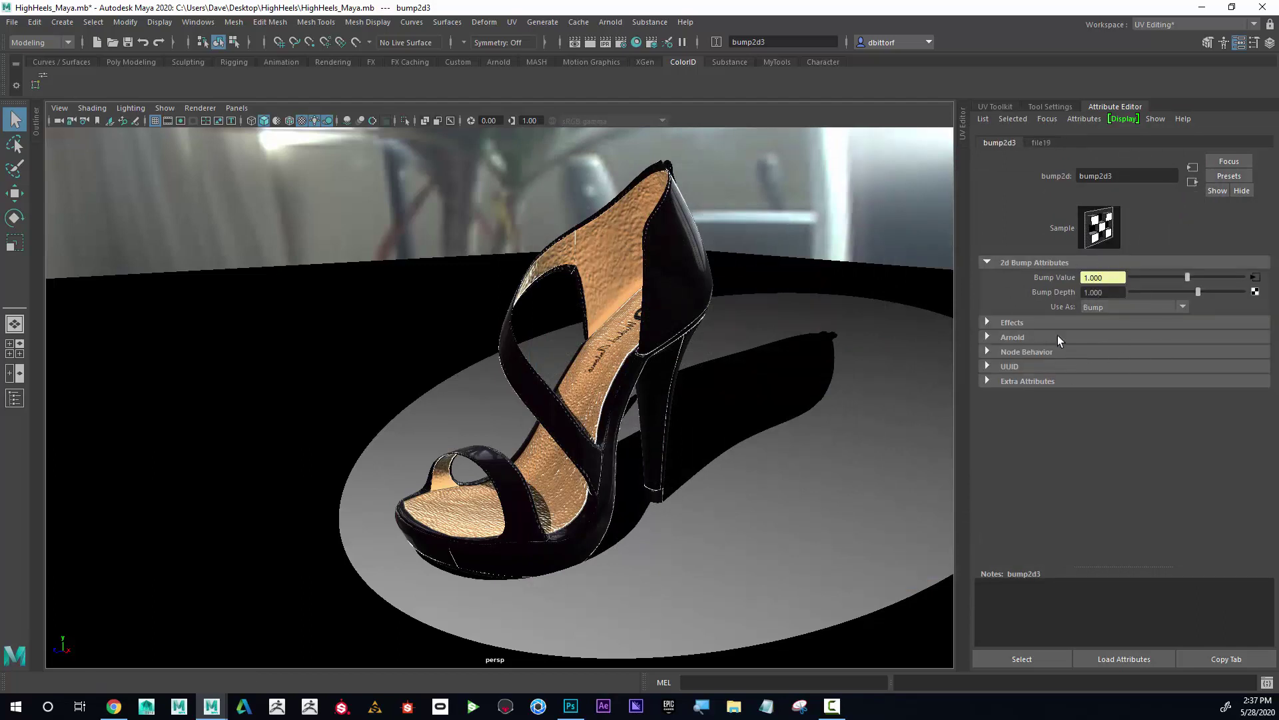
{"action": "mouse_move", "coordinate": [1196, 291]}
{"action": "left_mouse_down"}
{"action": "mouse_move", "coordinate": [1174, 291]}
{"action": "mouse_move", "coordinate": [1190, 291]}
{"action": "left_mouse_up"}
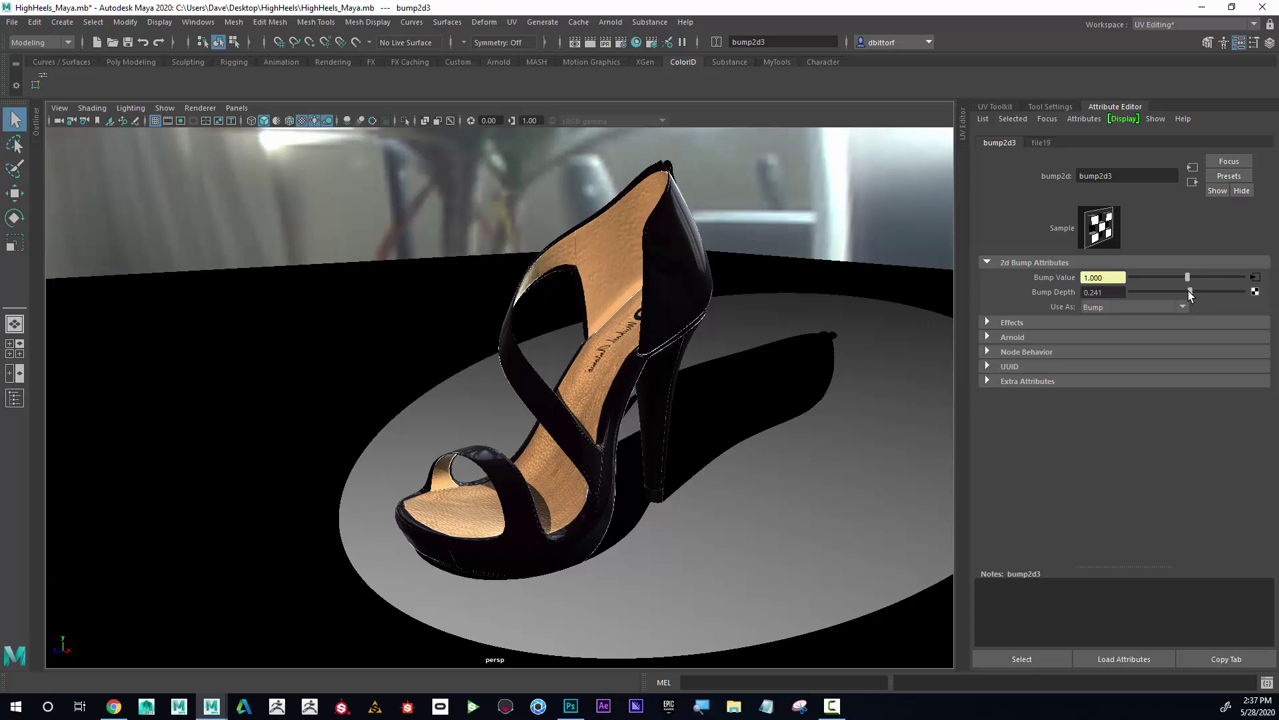
- Raise the Bump Depth of the shoe's bump node to about 0.3 and check the leather surface on the shoe
{"action": "left_click_drag", "start_coordinate": [1189, 292], "coordinate": [1191, 291]}
{"action": "middle_click_drag", "start_coordinate": [581, 296], "coordinate": [563, 295], "text": "alt"}
{"action": "left_click_drag", "start_coordinate": [562, 295], "coordinate": [577, 296], "text": "alt"}
{"action": "scroll", "coordinate": [618, 314], "scroll_direction": "up", "scroll_amount": 1}
{"action": "middle_click_drag", "start_coordinate": [619, 313], "coordinate": [604, 315], "text": "alt"}
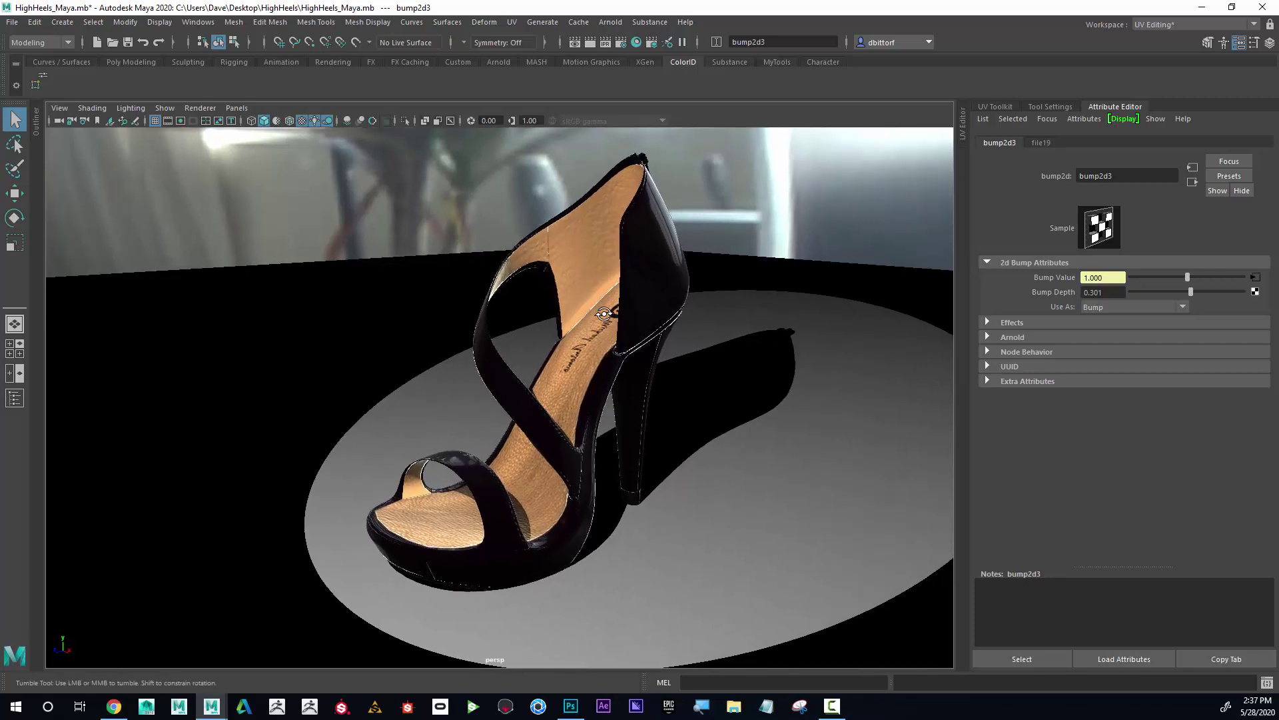
{"action": "left_click_drag", "start_coordinate": [604, 315], "coordinate": [598, 314], "text": "alt"}
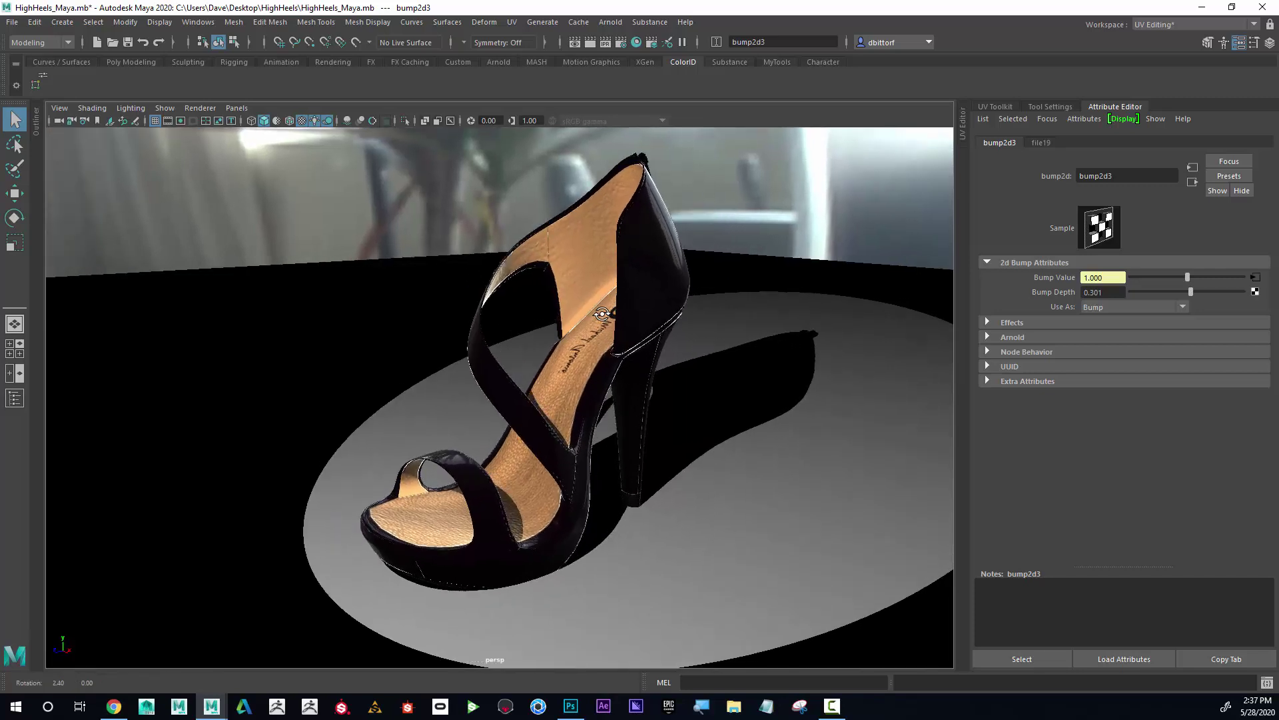
- Open the Hypershade and examine the existing shoe material's node network with its color, roughness and bump textures
{"action": "left_click", "coordinate": [635, 42]}
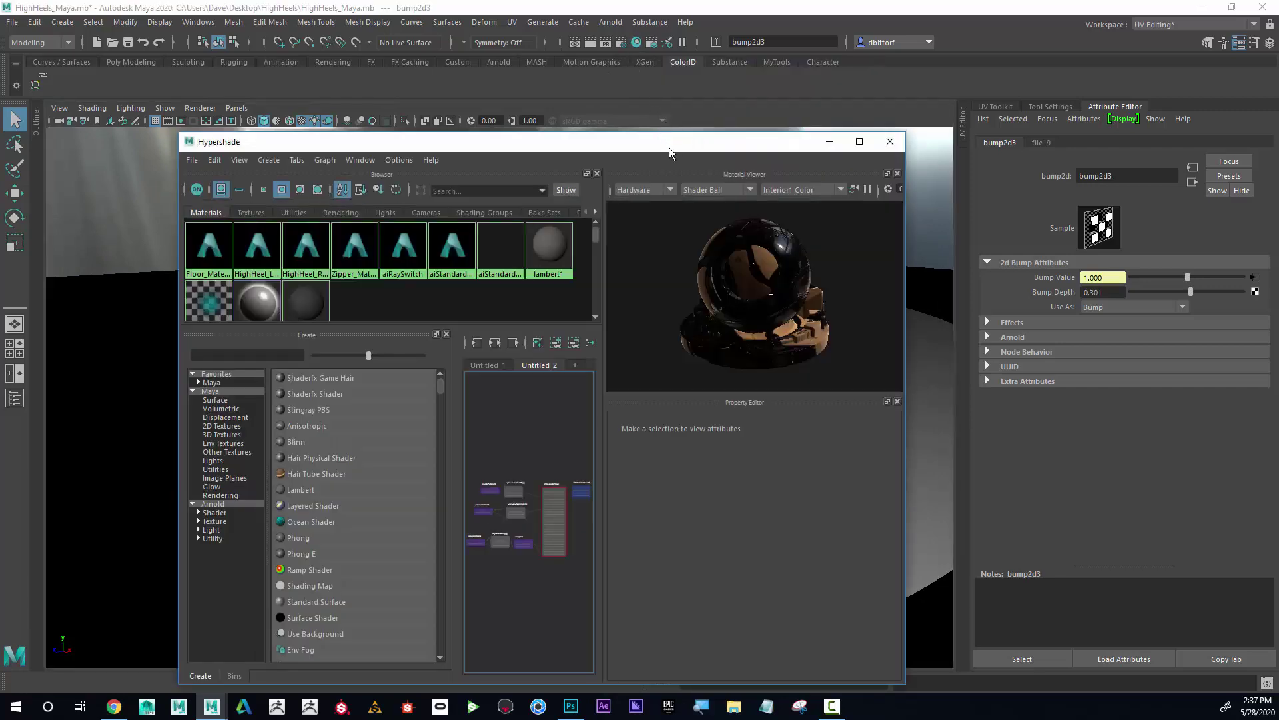
{"action": "left_click_drag", "start_coordinate": [669, 147], "coordinate": [667, 125]}
{"action": "scroll", "coordinate": [633, 520], "scroll_direction": "up", "scroll_amount": 8}
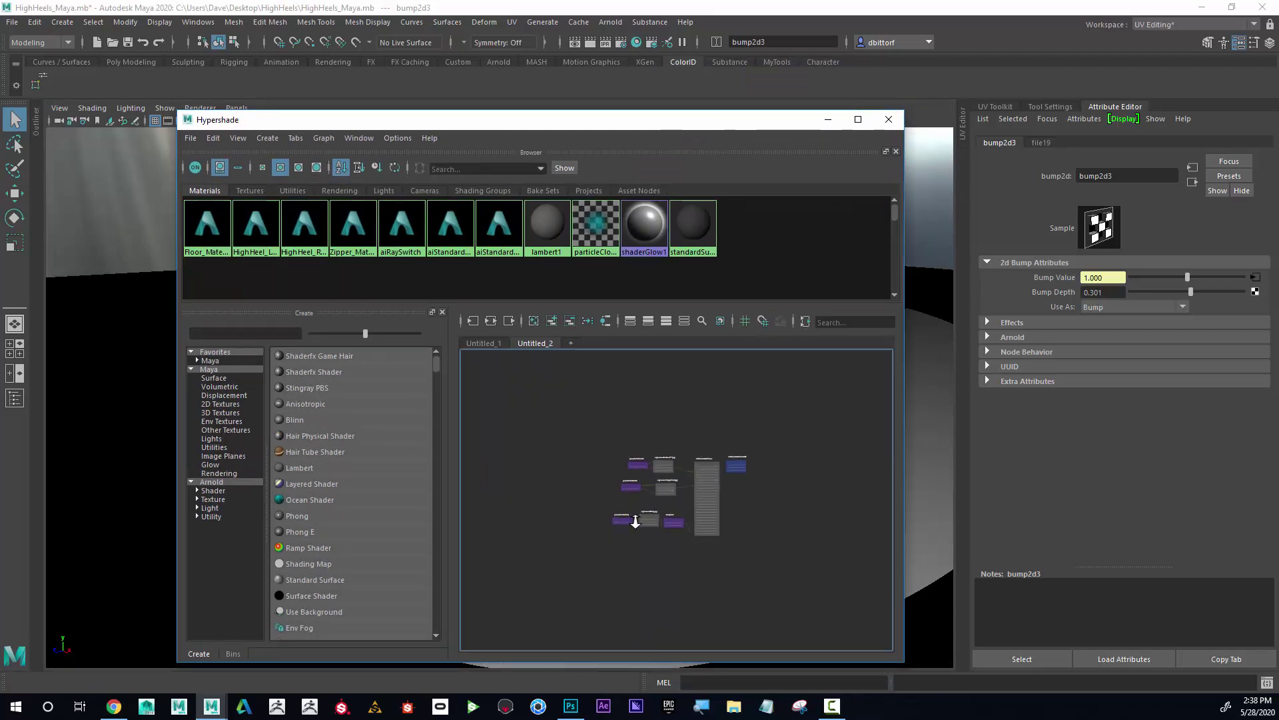
{"action": "middle_click_drag", "start_coordinate": [823, 517], "coordinate": [717, 554], "text": "alt"}
{"action": "scroll", "coordinate": [715, 554], "scroll_direction": "up", "scroll_amount": 2}
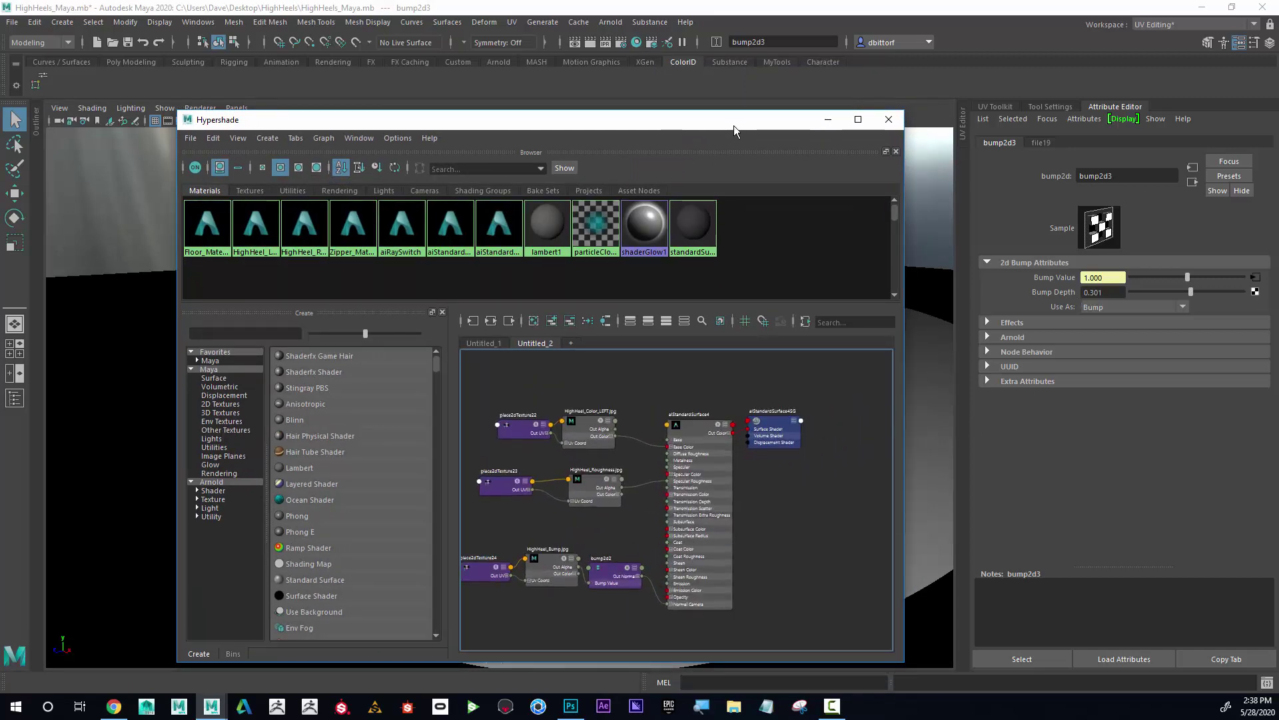
- Select the right high heel mesh and inspect the attributes of its assigned aiStandardSurface5 material
{"action": "left_click_drag", "start_coordinate": [733, 125], "coordinate": [641, 341]}
{"action": "left_click", "coordinate": [630, 282]}
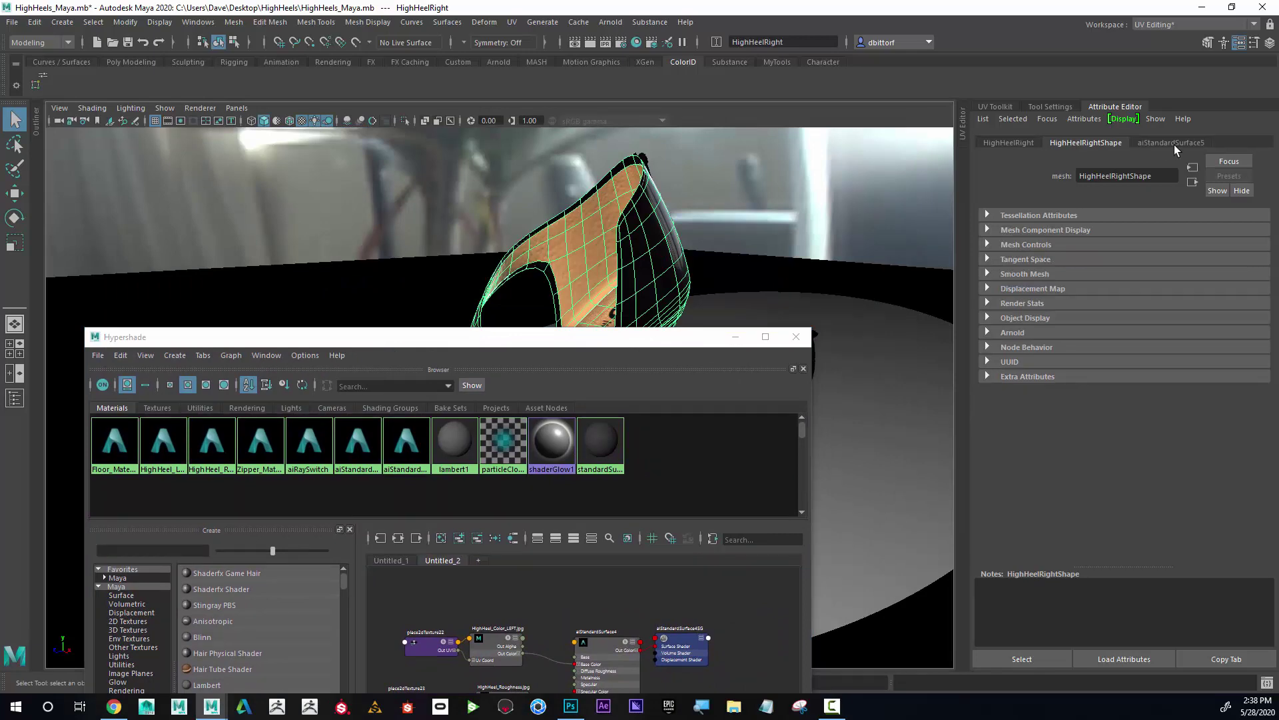
{"action": "left_click", "coordinate": [1173, 144]}
{"action": "scroll", "coordinate": [1133, 356], "scroll_direction": "up", "scroll_amount": 3}
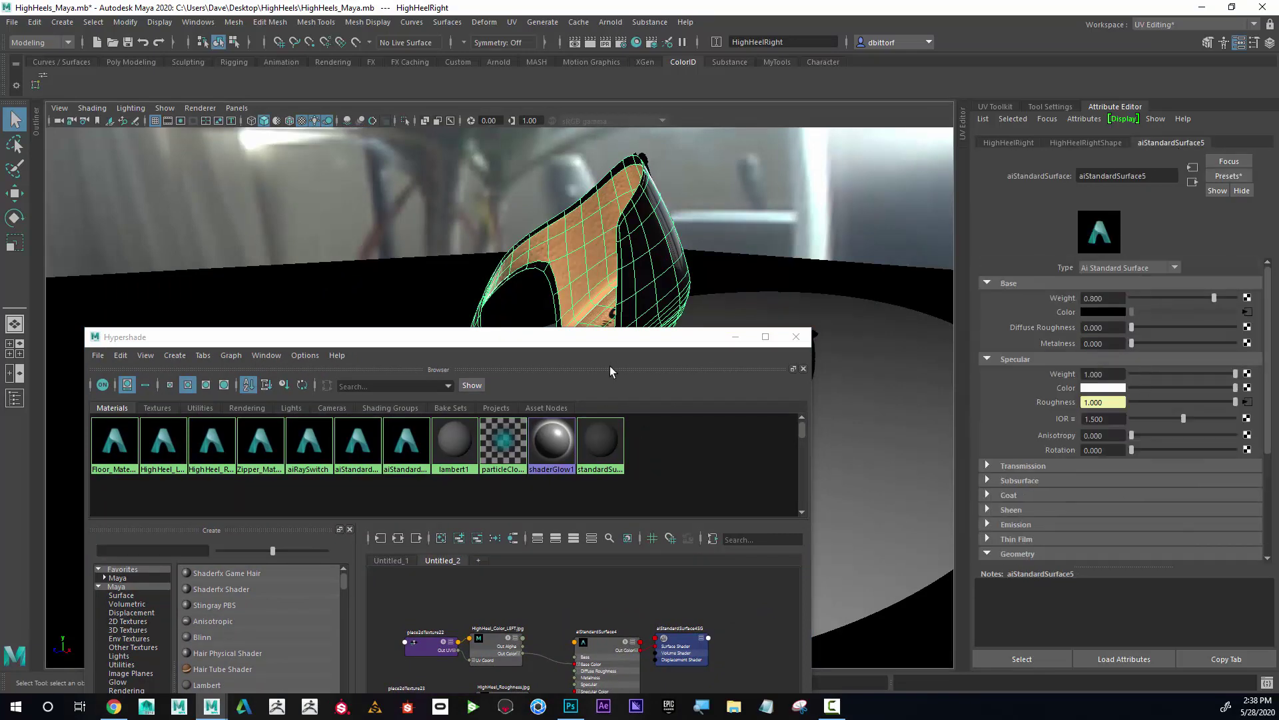
{"action": "left_click_drag", "start_coordinate": [627, 340], "coordinate": [710, 125]}
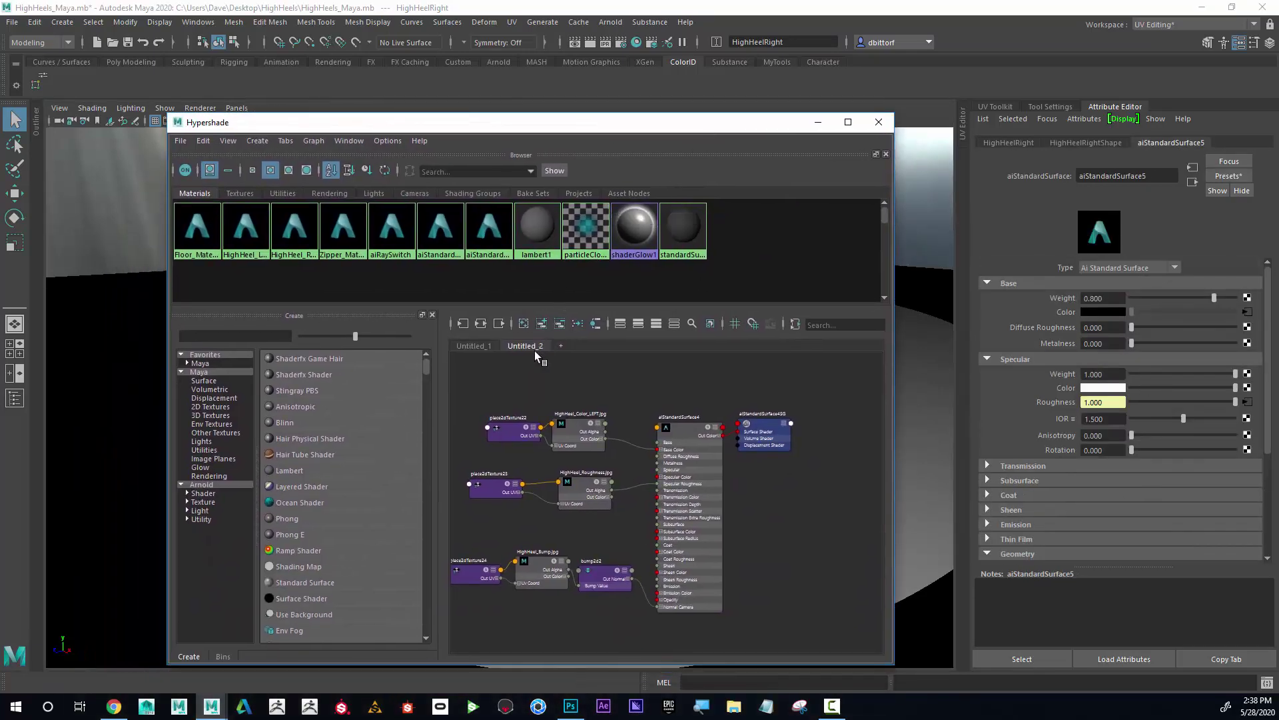
- Add a new empty graph tab in the Hypershade and widen the window for more working space
{"action": "left_click", "coordinate": [562, 345]}
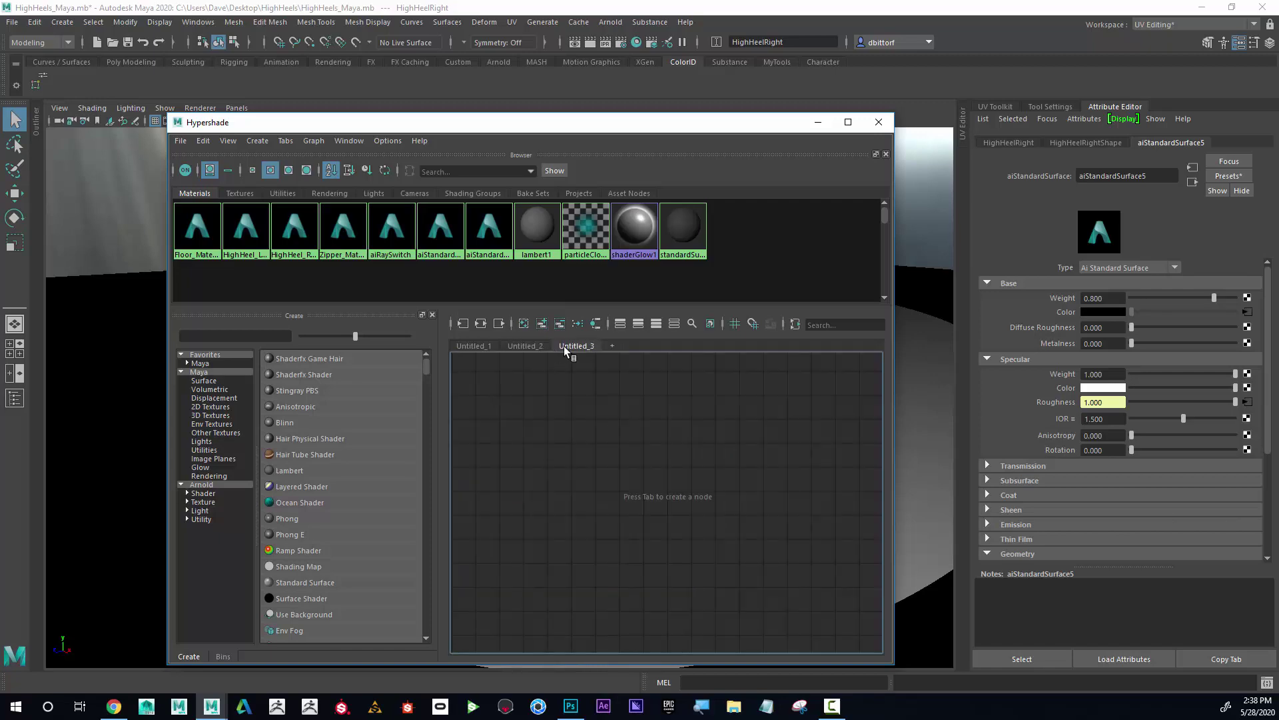
{"action": "mouse_move", "coordinate": [333, 125]}
{"action": "left_mouse_down"}
{"action": "mouse_move", "coordinate": [323, 100]}
{"action": "mouse_move", "coordinate": [328, 113]}
{"action": "left_mouse_up"}
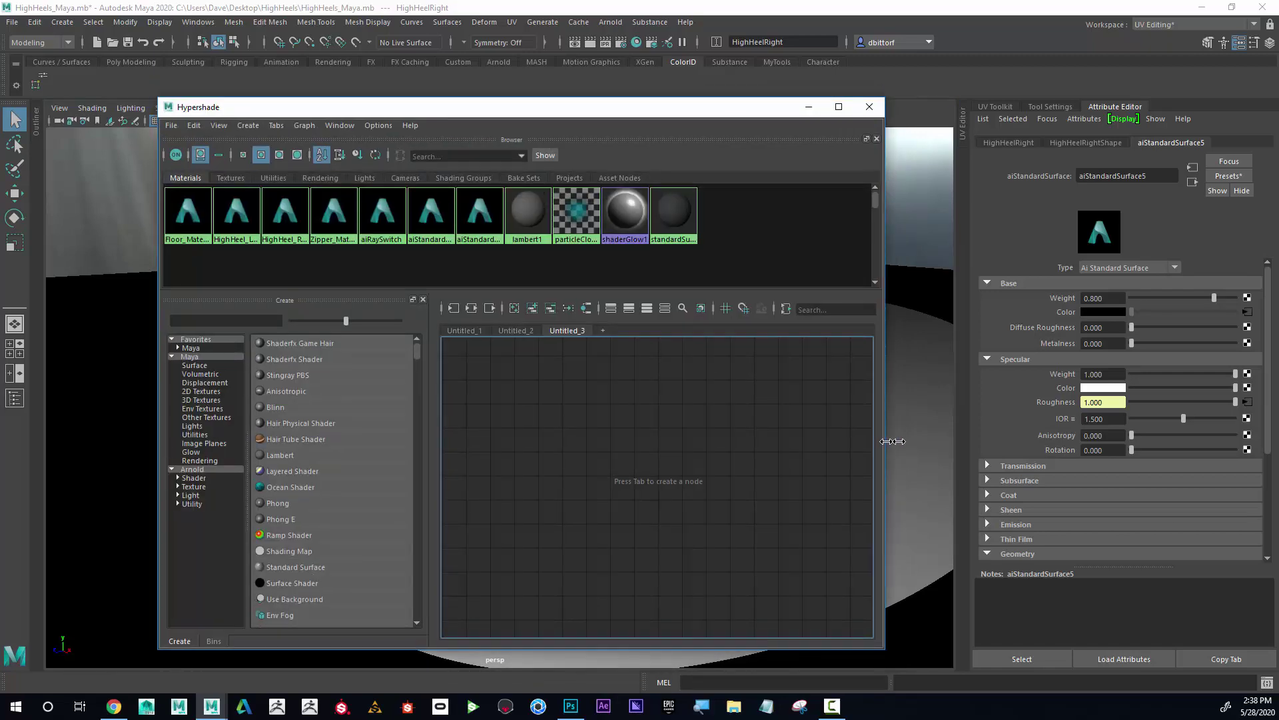
{"action": "left_click_drag", "start_coordinate": [885, 440], "coordinate": [941, 441]}
- Create a new Arnold aiStandardSurface shader in the empty graph, leaving room beside it for texture nodes
{"action": "left_click", "coordinate": [198, 470]}
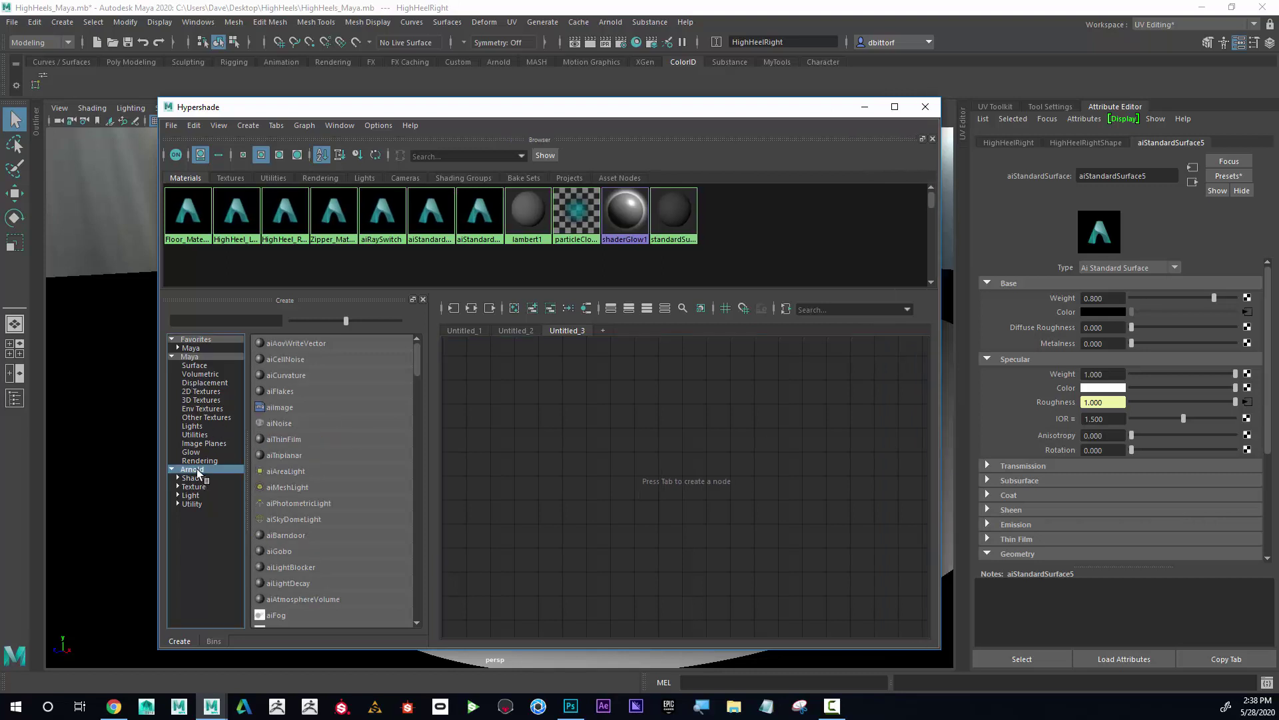
{"action": "scroll", "coordinate": [313, 487], "scroll_direction": "down", "scroll_amount": 1}
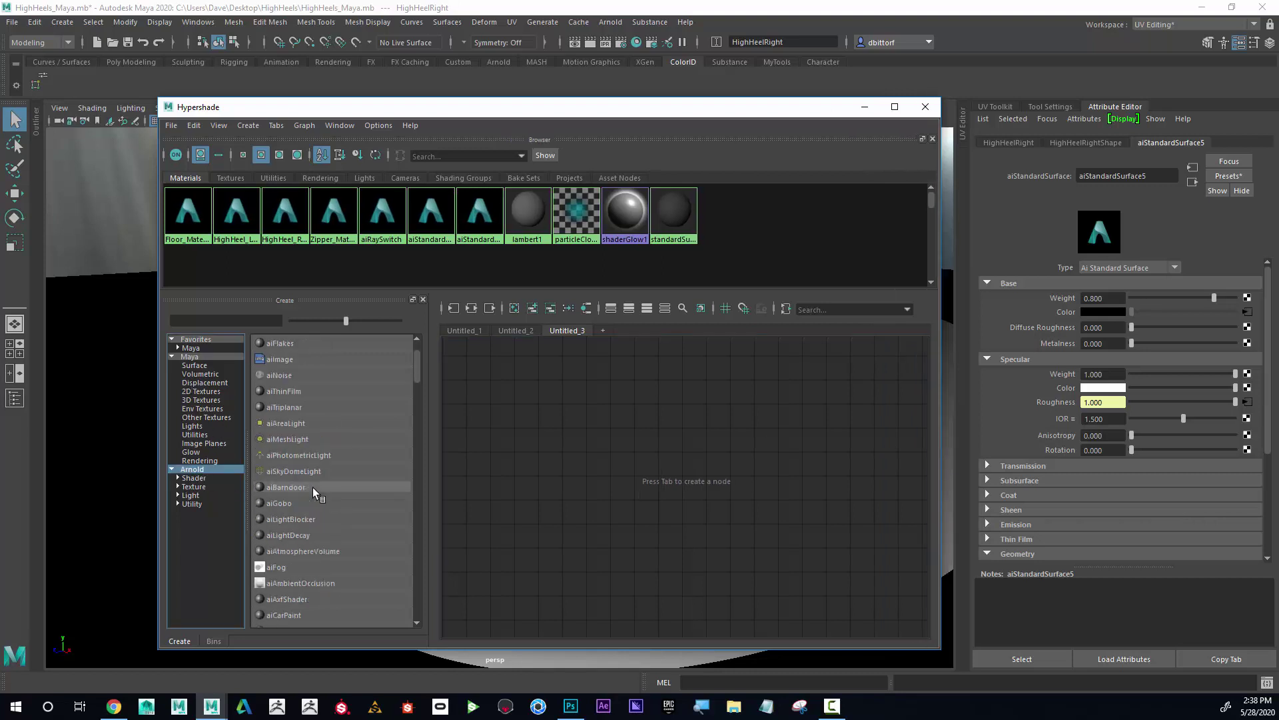
{"action": "left_click", "coordinate": [194, 478]}
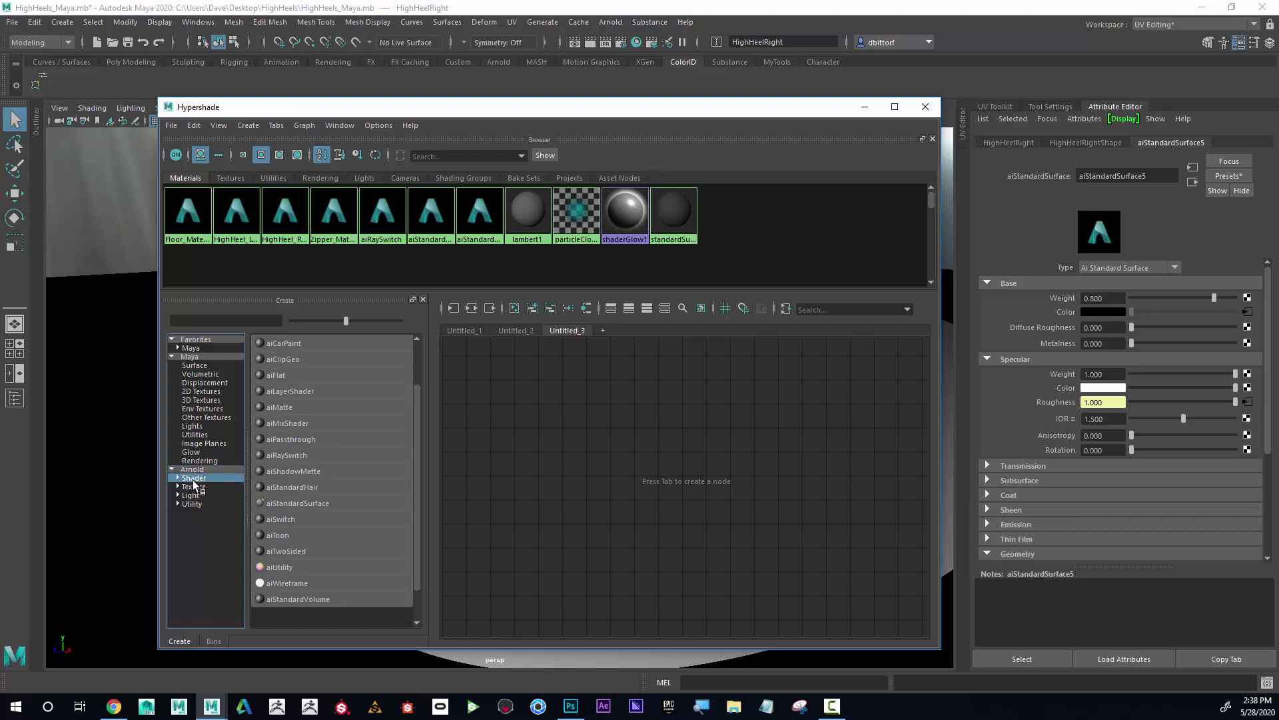
{"action": "left_click", "coordinate": [280, 503]}
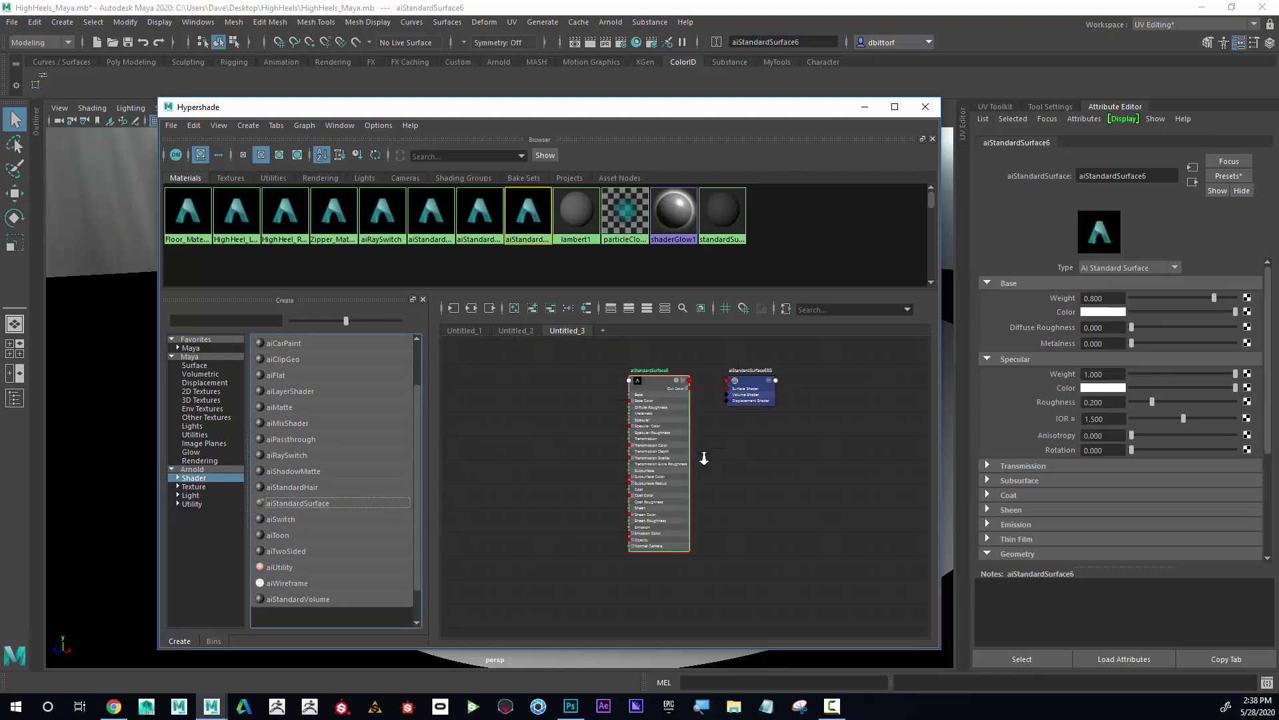
{"action": "right_click_drag", "start_coordinate": [704, 458], "coordinate": [760, 457], "text": "alt"}
{"action": "middle_click_drag", "start_coordinate": [760, 457], "coordinate": [853, 474], "text": "alt"}
{"action": "right_click_drag", "start_coordinate": [853, 474], "coordinate": [861, 469], "text": "alt"}
{"action": "middle_click_drag", "start_coordinate": [868, 429], "coordinate": [908, 433], "text": "alt"}
{"action": "right_click_drag", "start_coordinate": [845, 420], "coordinate": [832, 421], "text": "alt"}
{"action": "middle_click_drag", "start_coordinate": [852, 425], "coordinate": [836, 426], "text": "alt"}
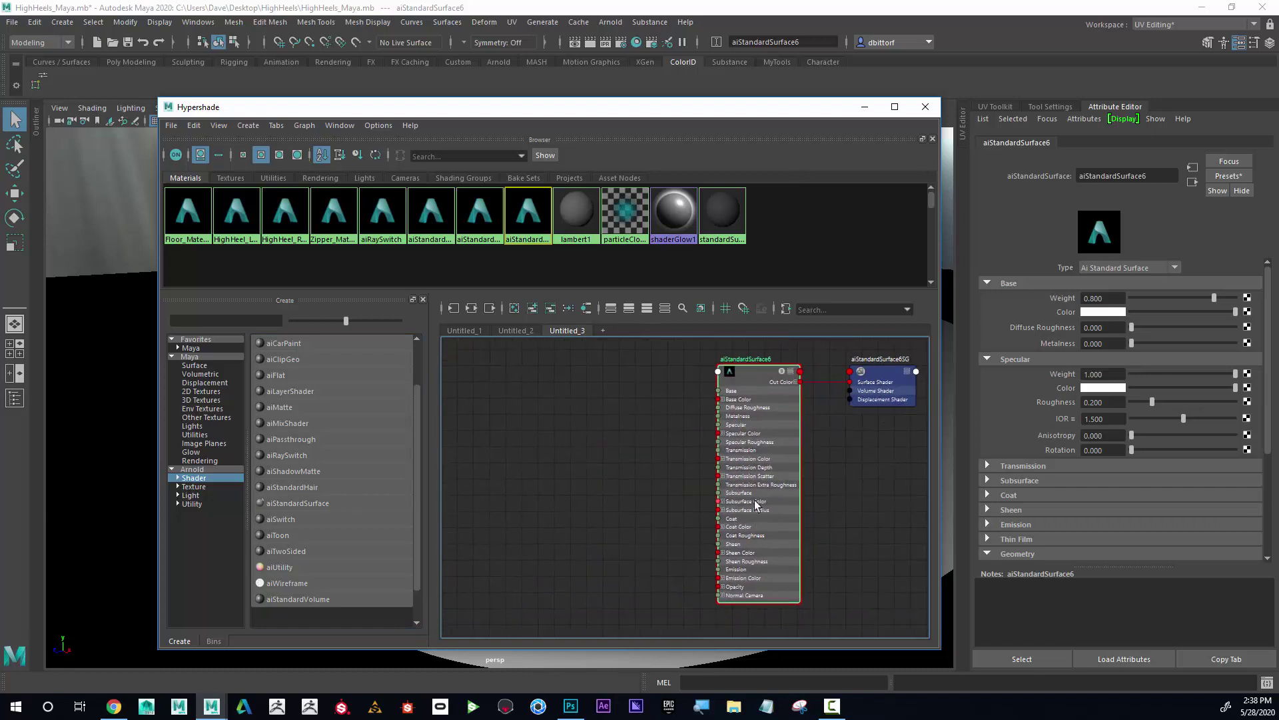
- Create a 2D File texture and arrange it with its placement node beside the upper part of the new material
{"action": "left_click", "coordinate": [195, 390]}
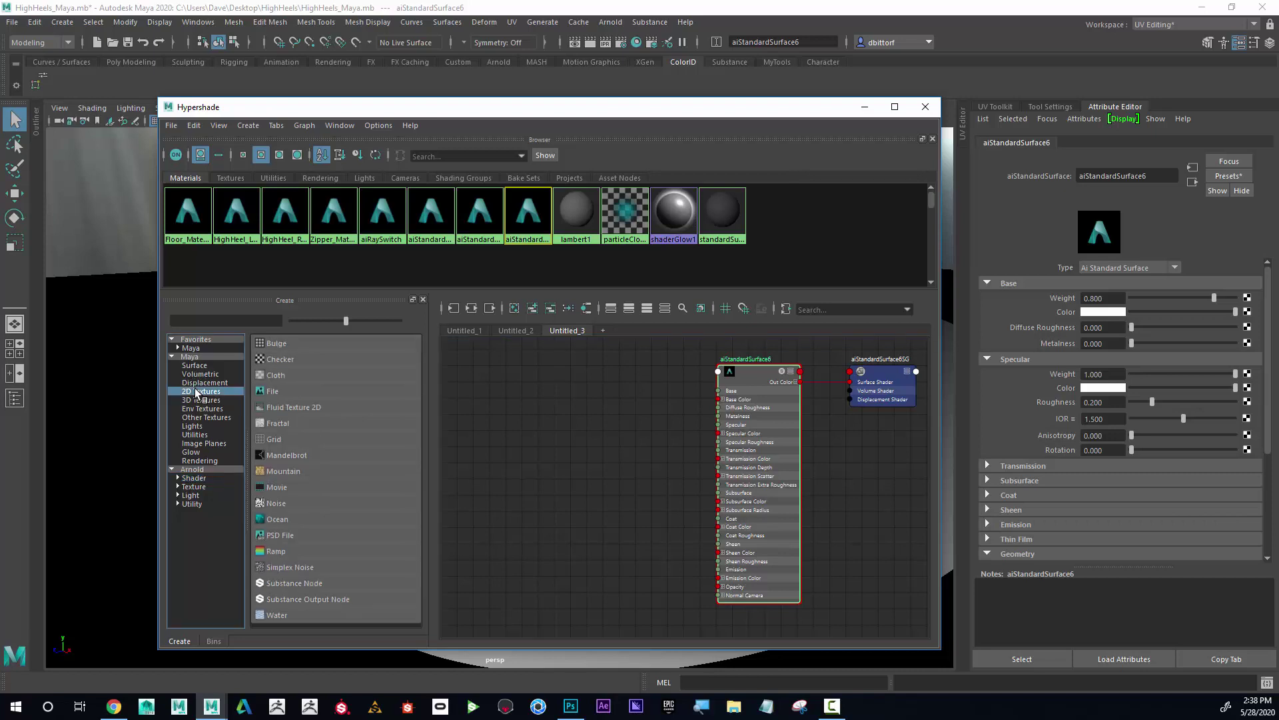
{"action": "left_click", "coordinate": [270, 391]}
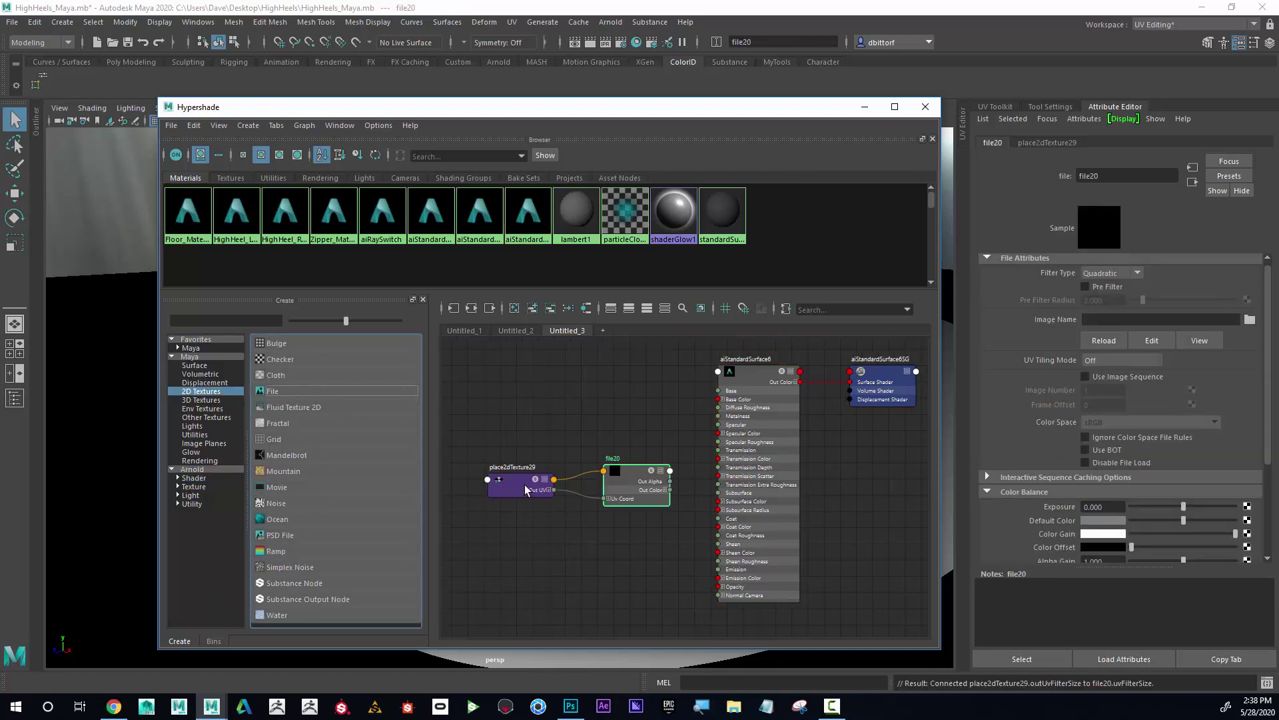
{"action": "left_click_drag", "start_coordinate": [524, 486], "coordinate": [491, 378]}
{"action": "left_click_drag", "start_coordinate": [642, 482], "coordinate": [575, 387]}
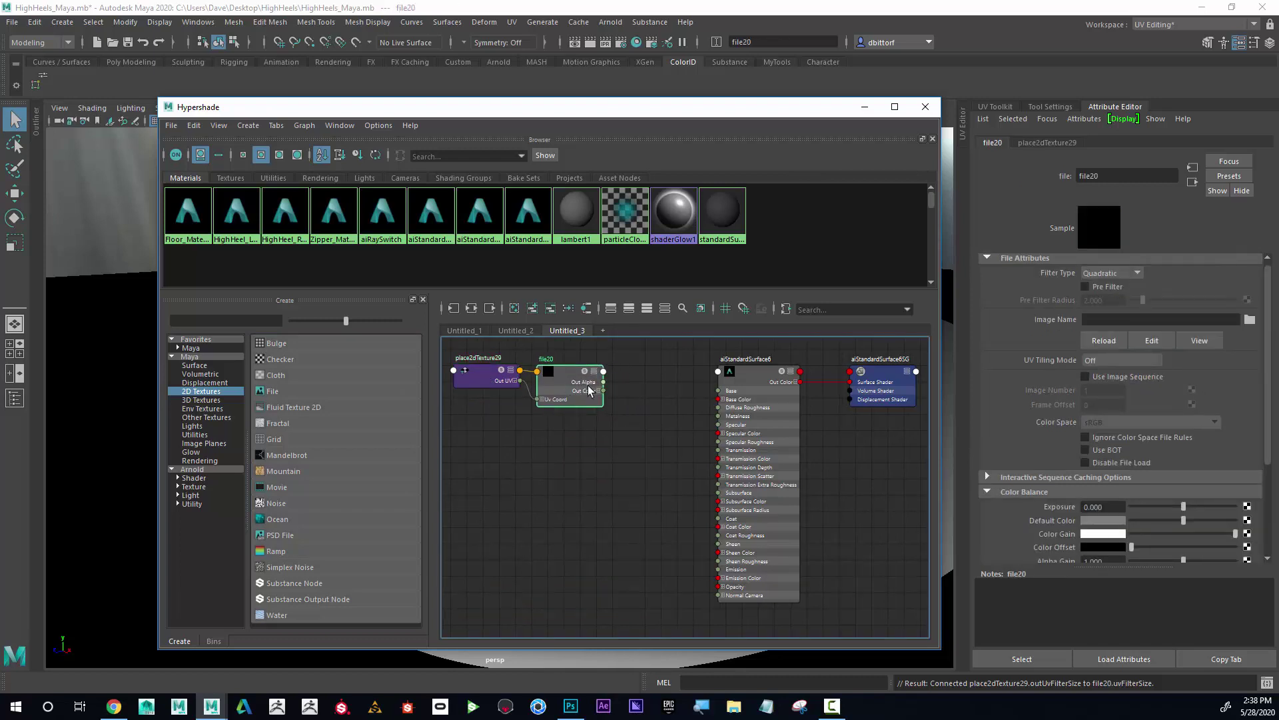
- Load HighHeel_Color_LEFT.jpg into the first file texture and connect its Out Color to the material's Base Color
{"action": "left_click", "coordinate": [1254, 324]}
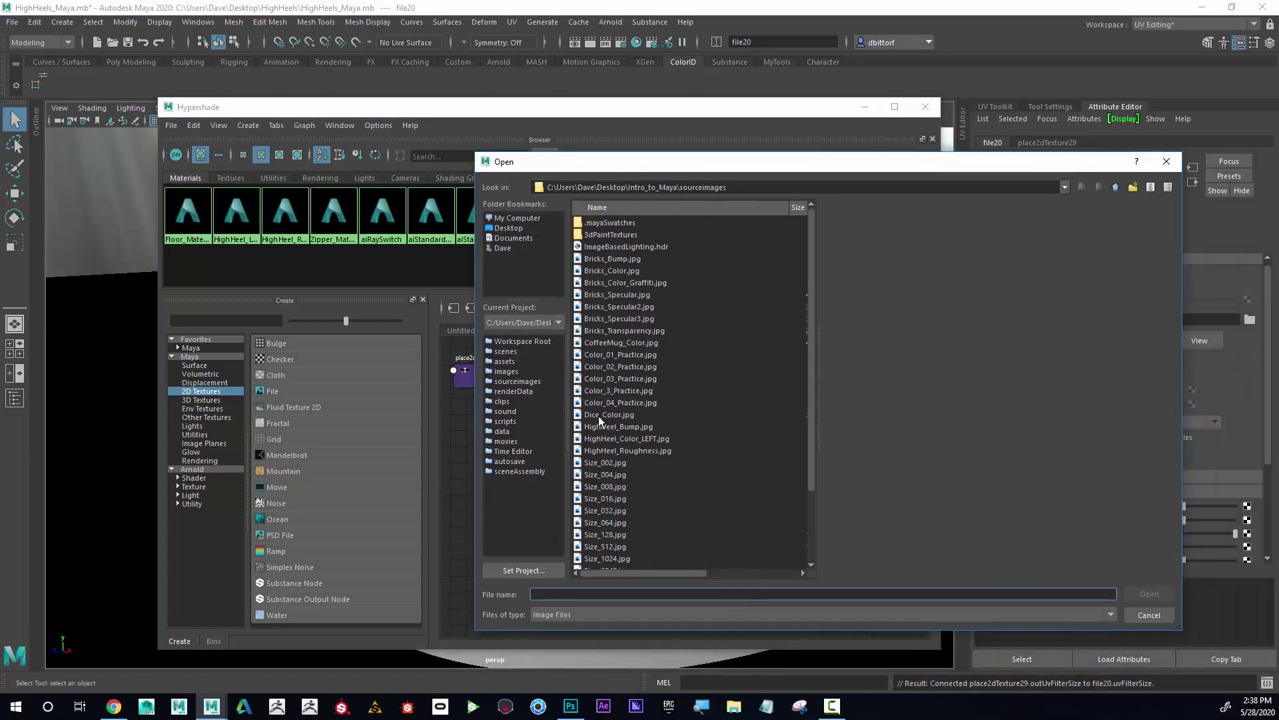
{"action": "left_click", "coordinate": [626, 439]}
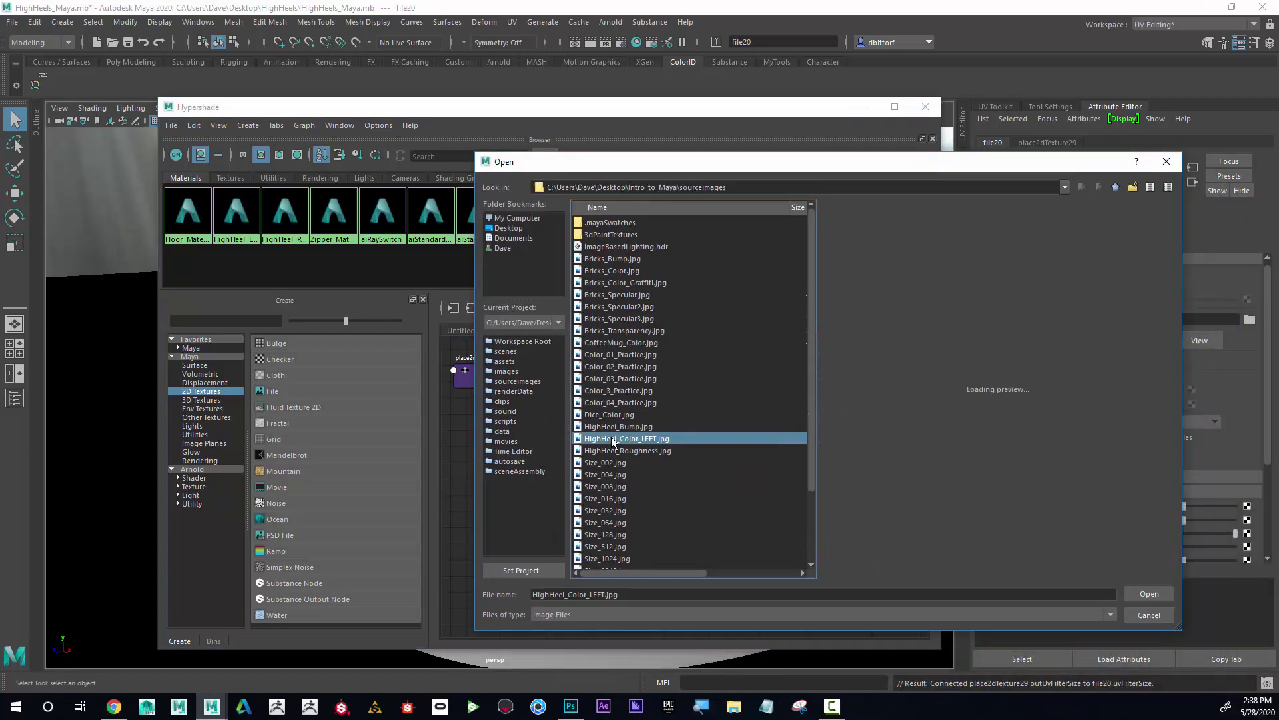
{"action": "left_click", "coordinate": [1143, 595]}
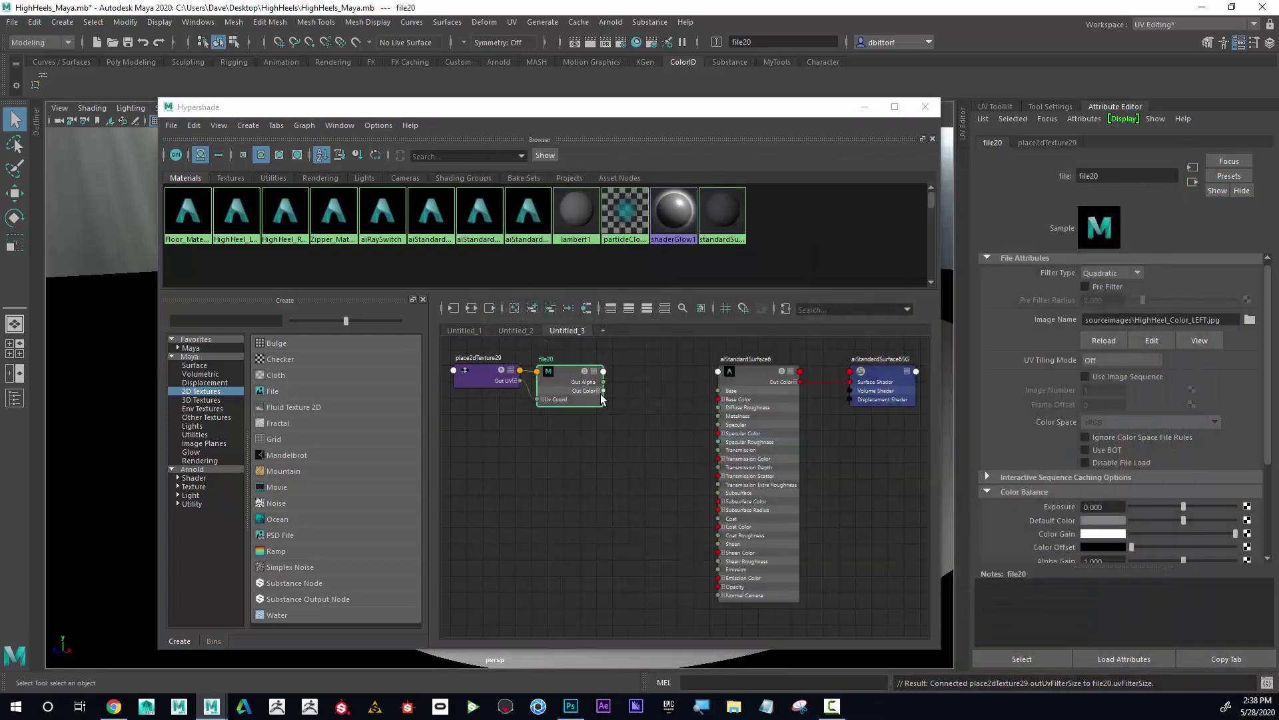
{"action": "left_click_drag", "start_coordinate": [603, 391], "coordinate": [720, 399]}
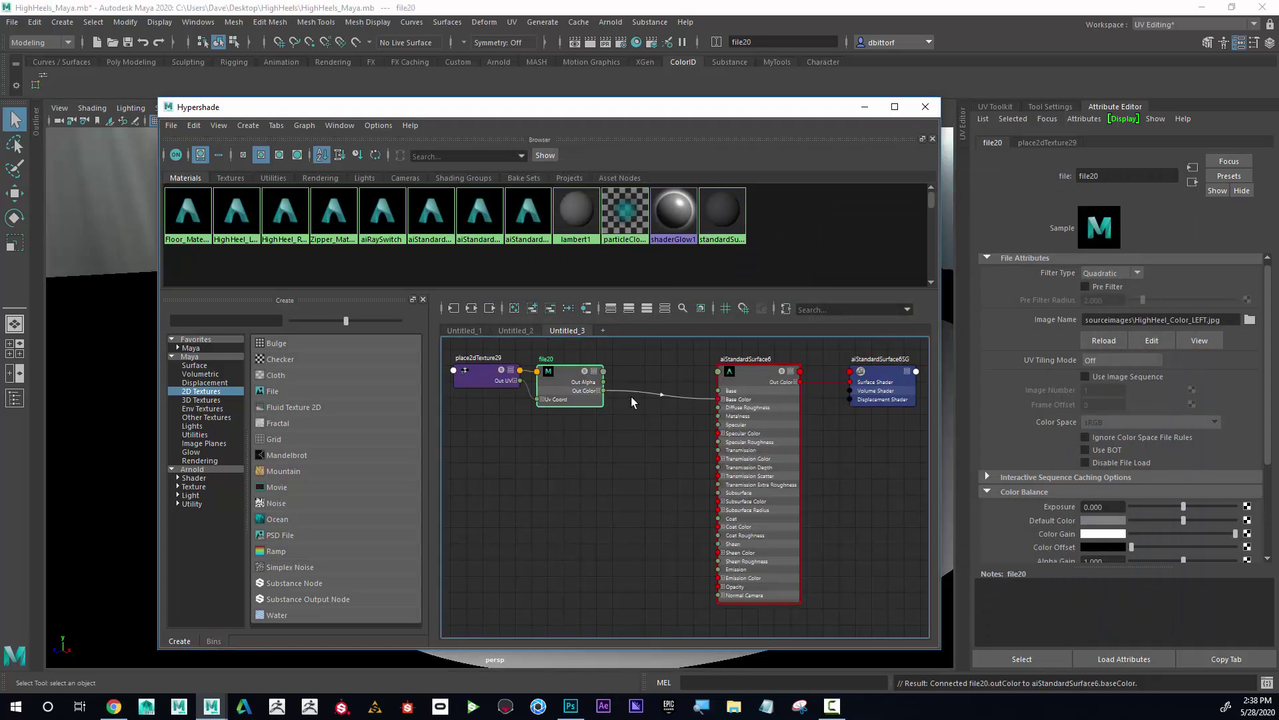
- Create a second File texture and arrange it with its placement node below the color texture
{"action": "left_click", "coordinate": [266, 393]}
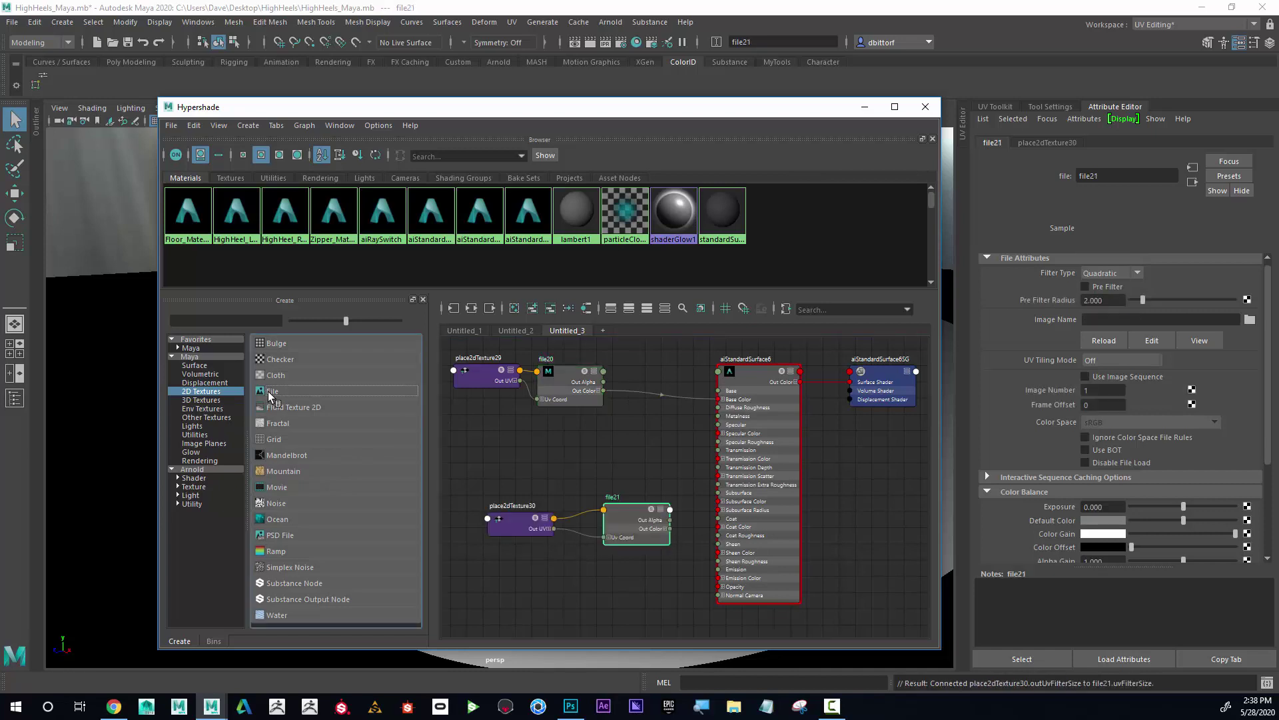
{"action": "left_click_drag", "start_coordinate": [510, 522], "coordinate": [467, 459]}
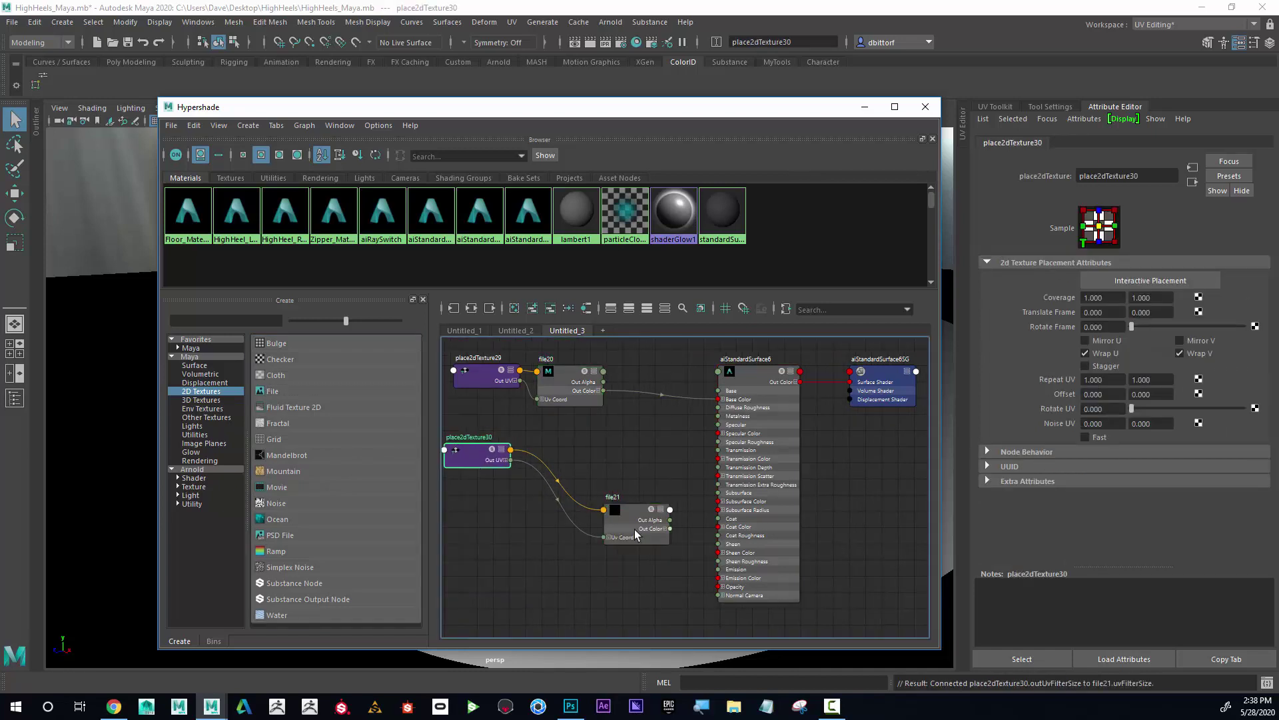
{"action": "left_click_drag", "start_coordinate": [638, 534], "coordinate": [563, 468]}
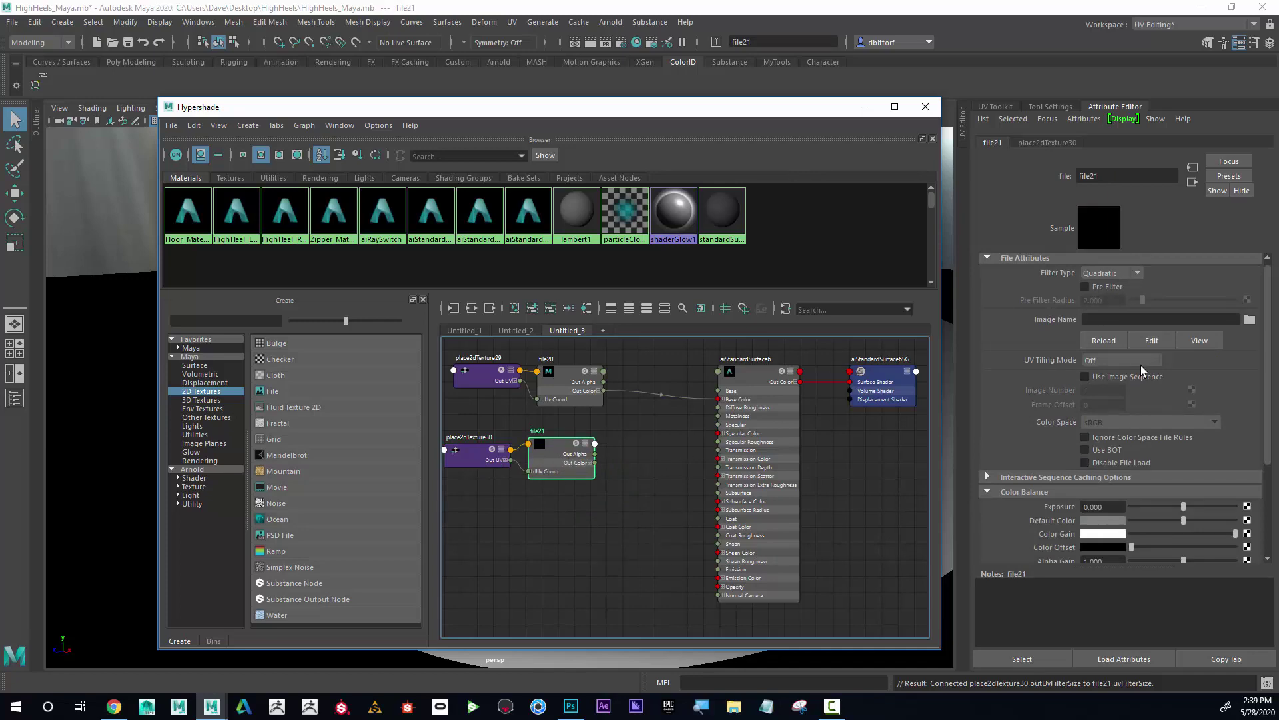
- Load HighHeel_Roughness.jpg into the second file texture and connect its Out Alpha to the material's Specular Roughness
{"action": "left_click", "coordinate": [1250, 320]}
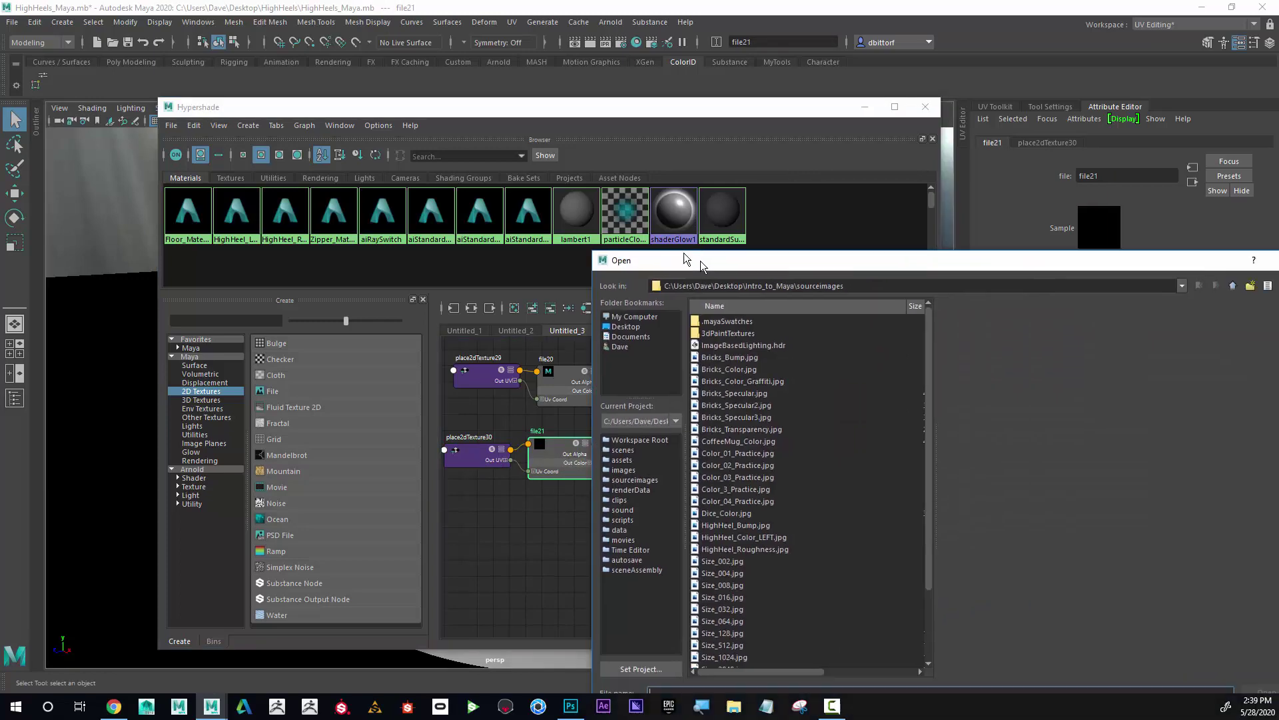
{"action": "left_click", "coordinate": [674, 480]}
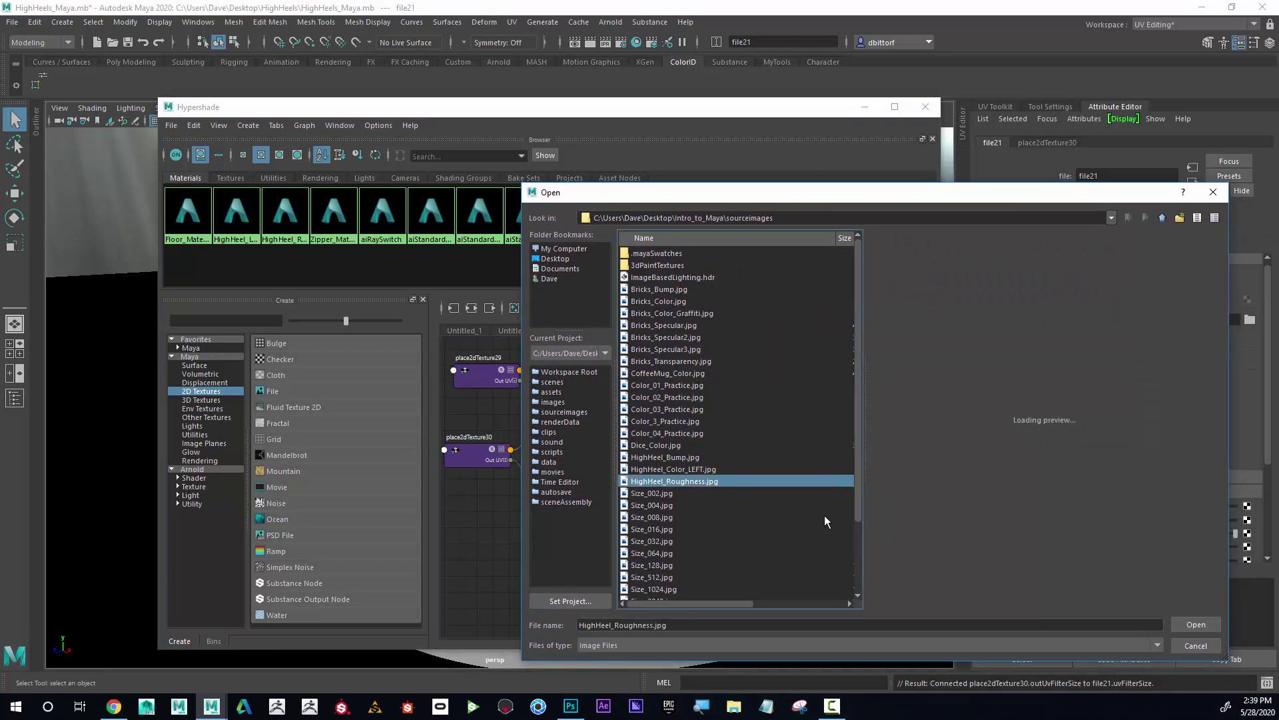
{"action": "left_click", "coordinate": [1194, 625]}
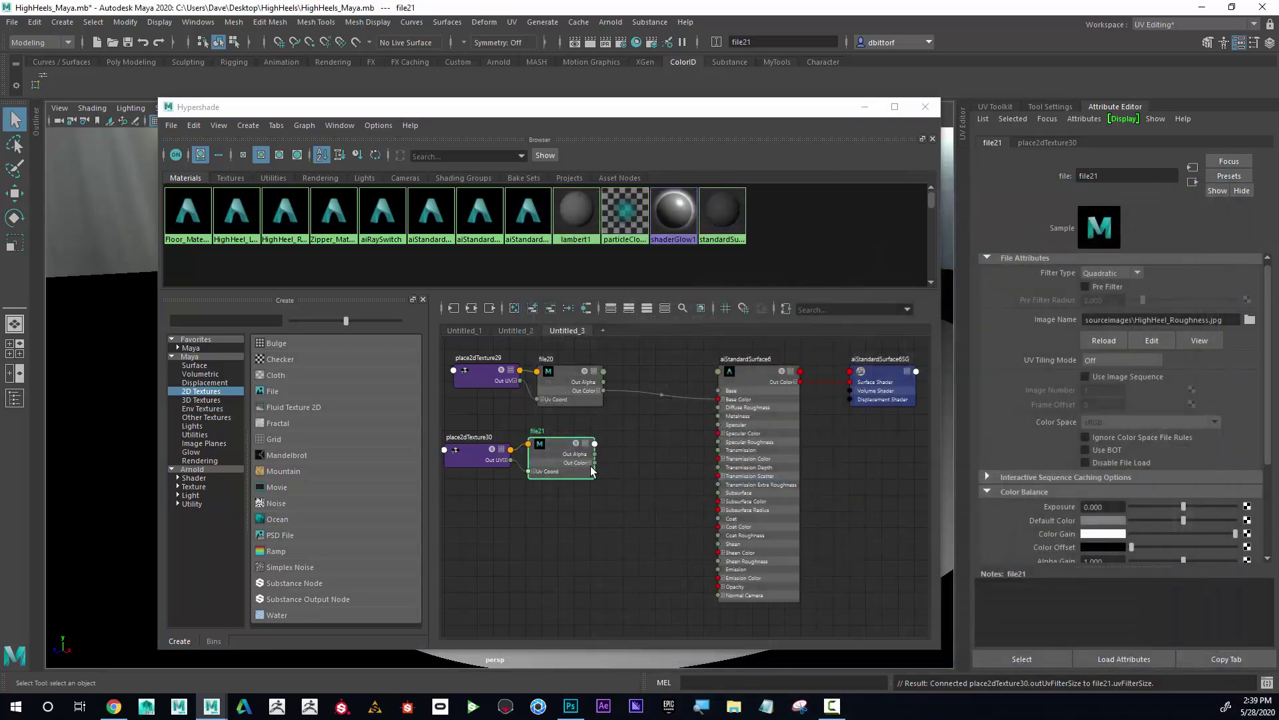
{"action": "left_click_drag", "start_coordinate": [595, 463], "coordinate": [697, 432]}
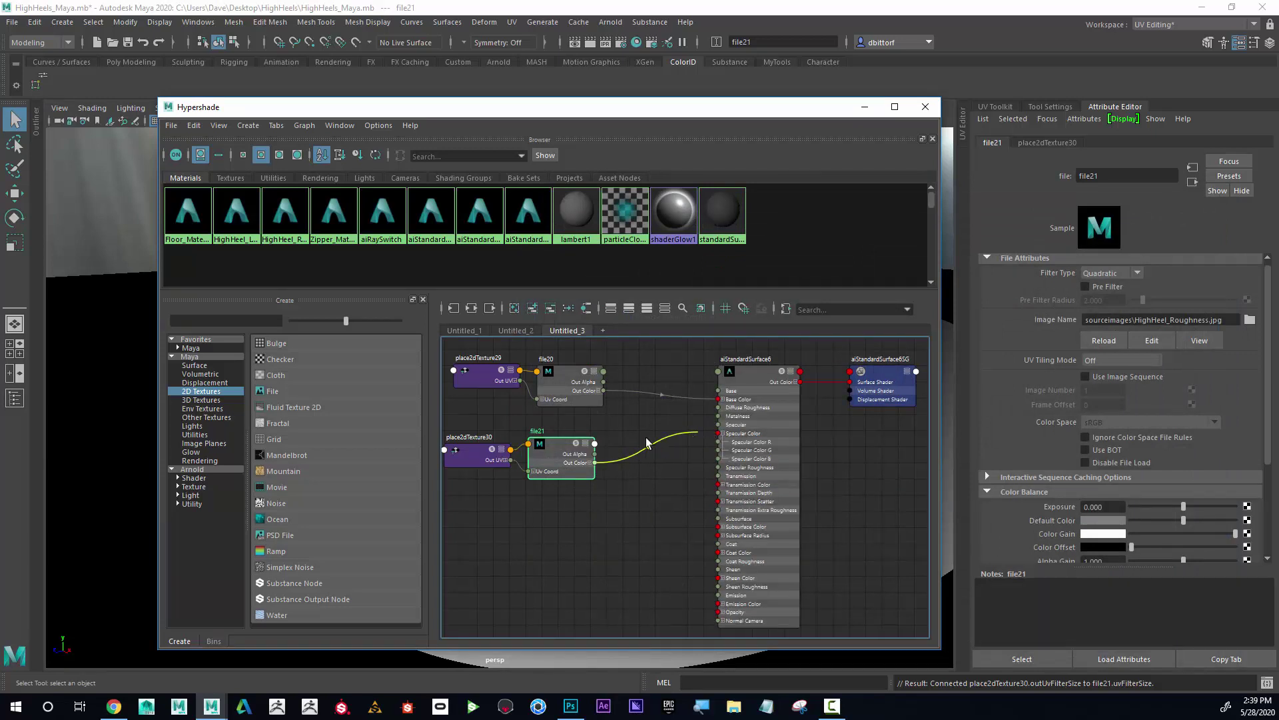
{"action": "left_click_drag", "start_coordinate": [595, 462], "coordinate": [720, 470]}
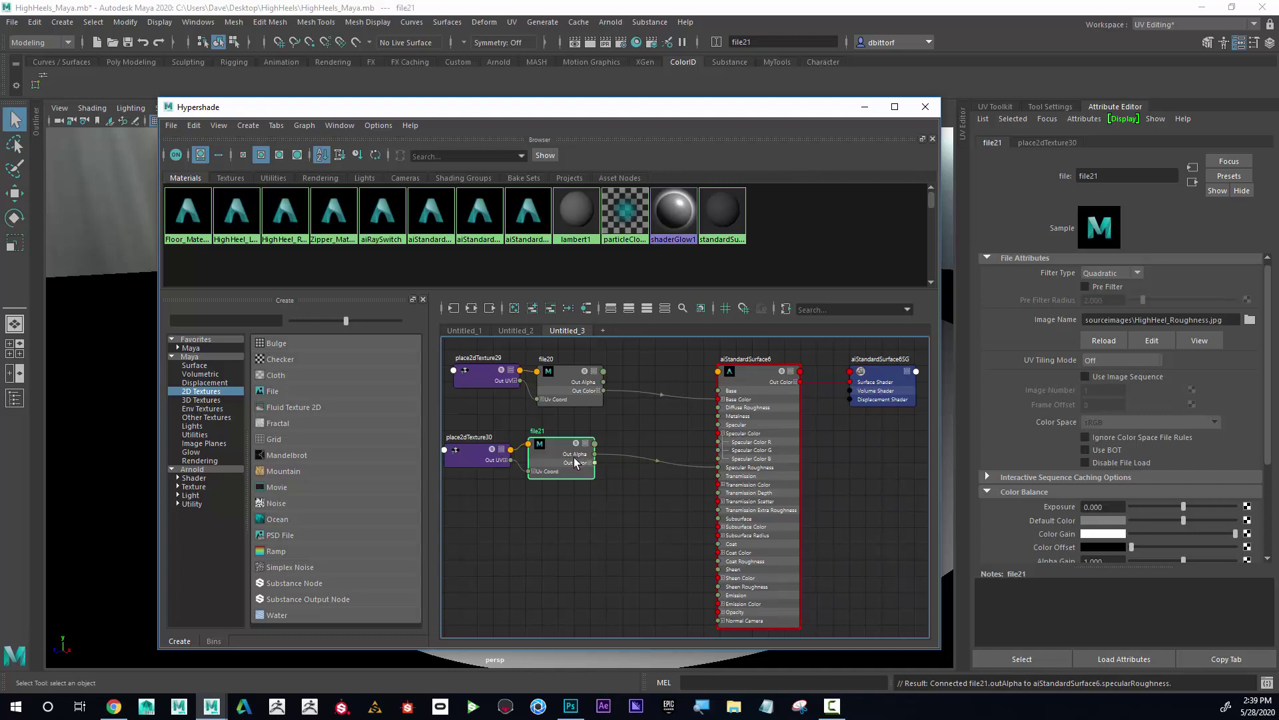
- Enable Alpha Is Luminance in the Color Balance settings of the roughness file texture
{"action": "scroll", "coordinate": [1096, 461], "scroll_direction": "down", "scroll_amount": 3}
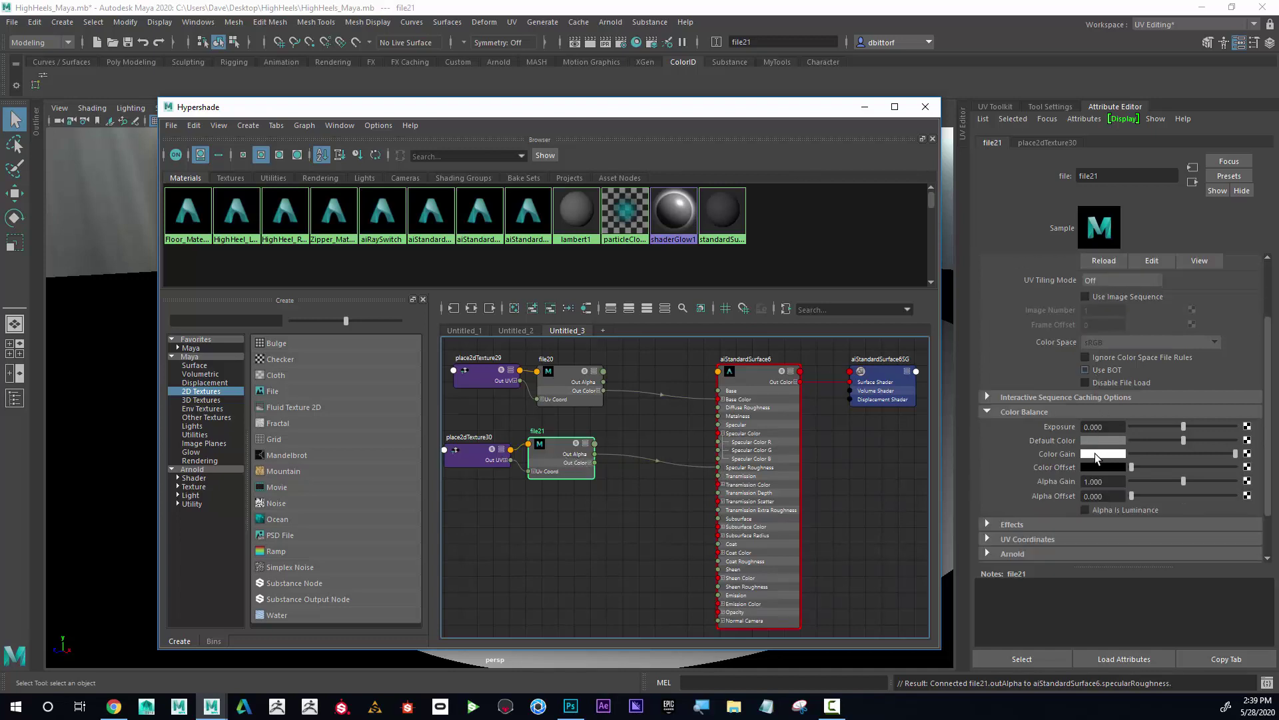
{"action": "left_click", "coordinate": [1084, 471]}
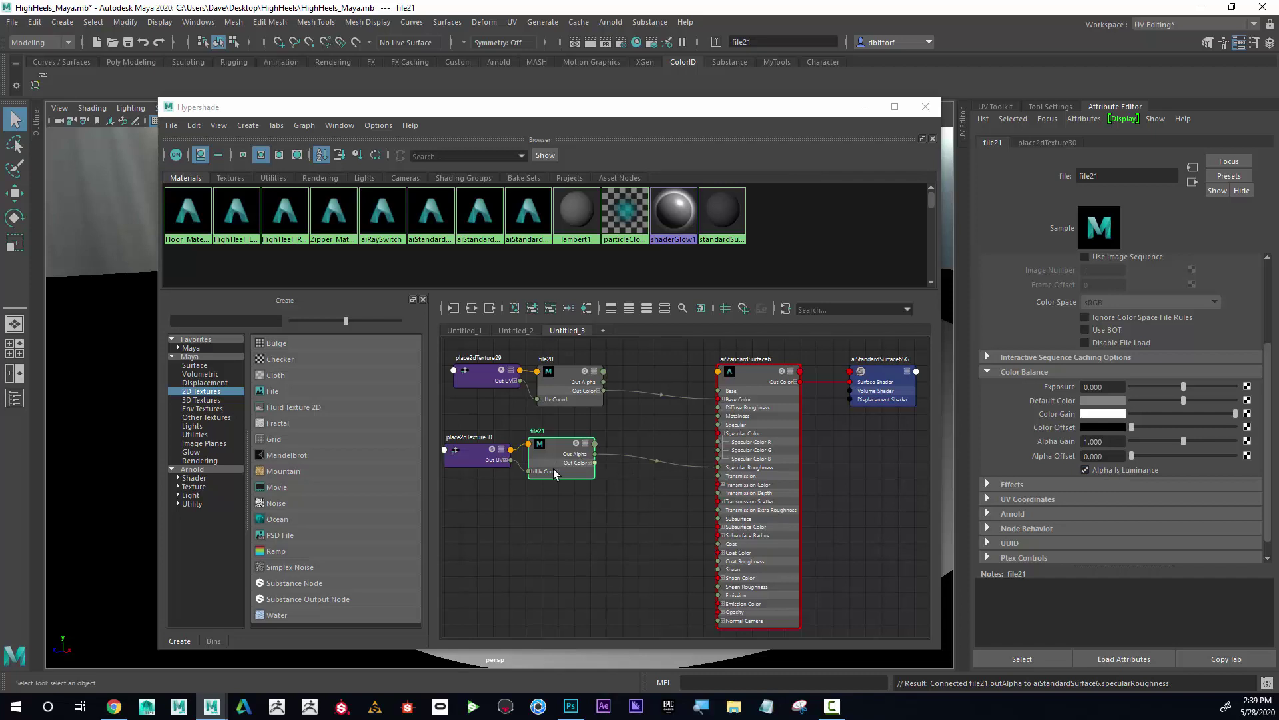
{"action": "scroll", "coordinate": [1106, 482], "scroll_direction": "up", "scroll_amount": 3}
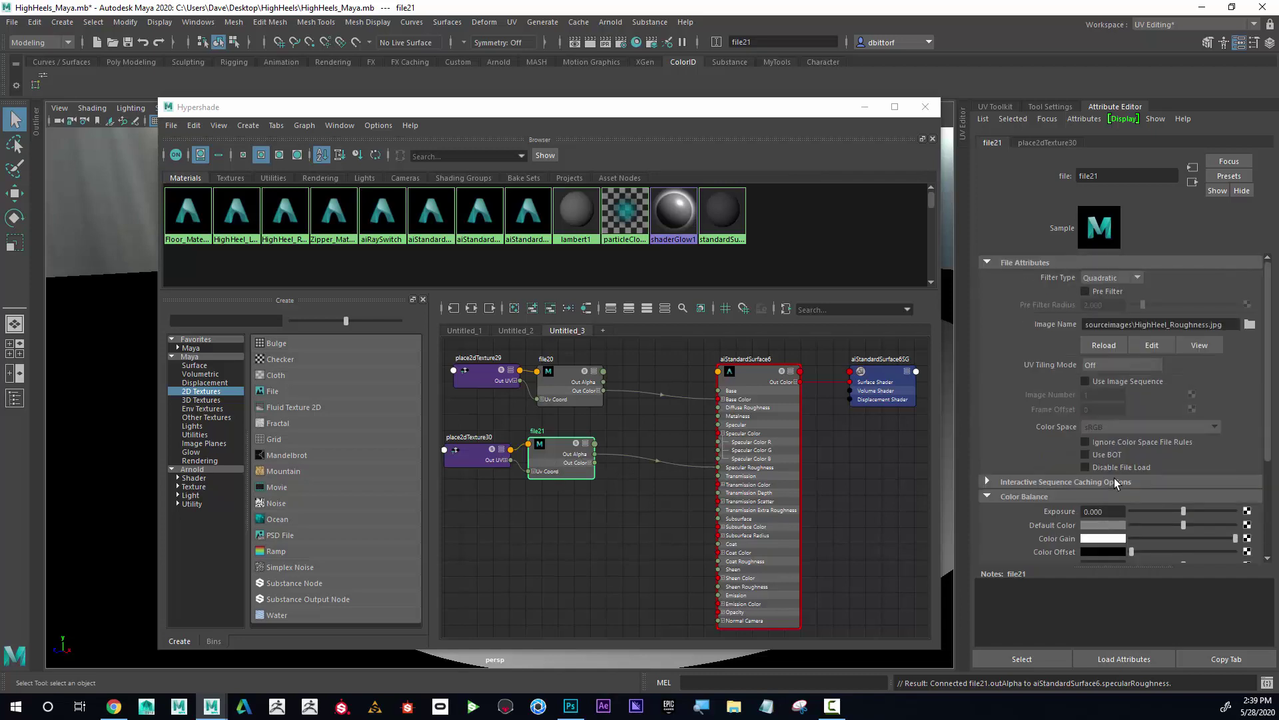
{"action": "scroll", "coordinate": [1112, 478], "scroll_direction": "down", "scroll_amount": 1}
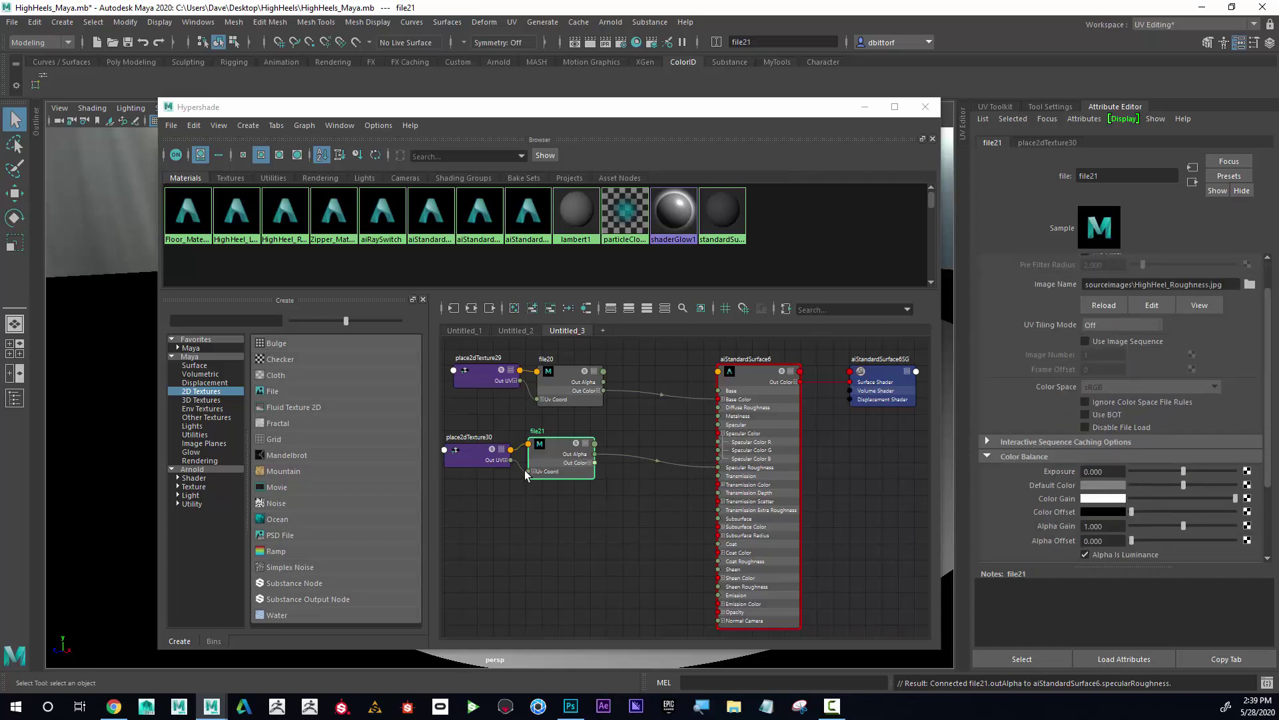
- Create a third File texture and arrange it with its placement node below the roughness texture
{"action": "left_click", "coordinate": [272, 392]}
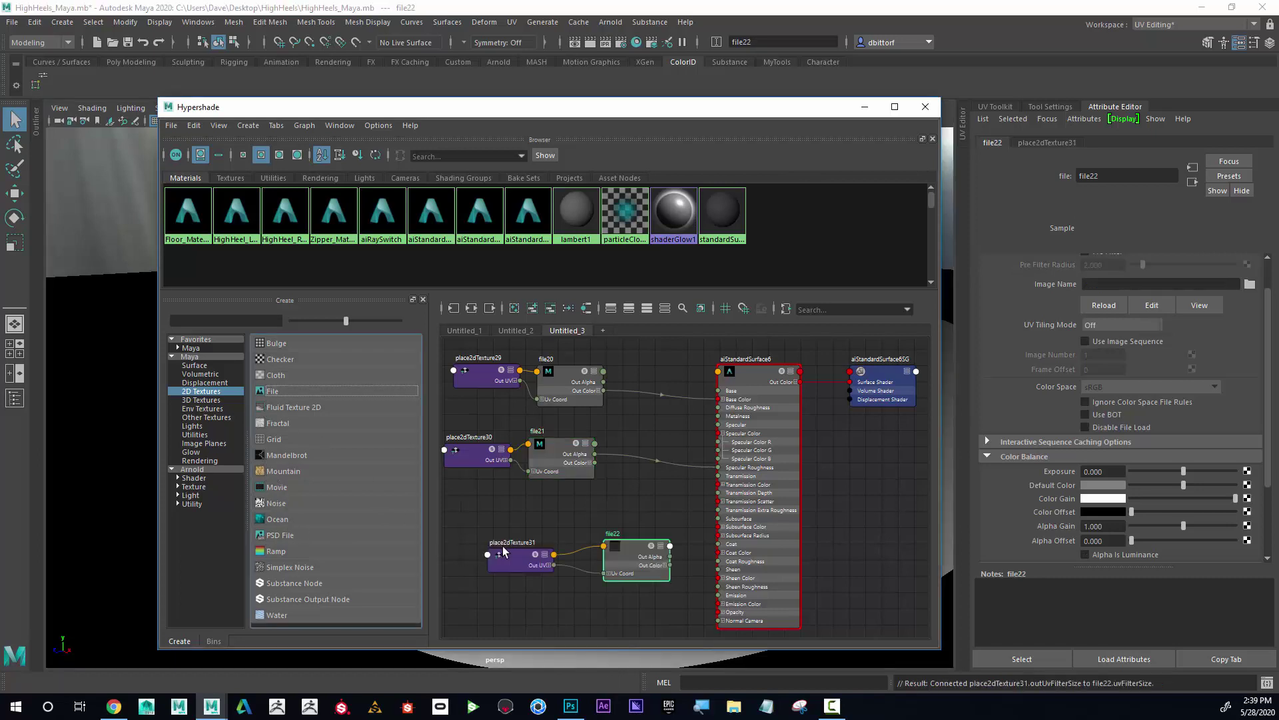
{"action": "left_click_drag", "start_coordinate": [507, 560], "coordinate": [465, 561]}
{"action": "left_click_drag", "start_coordinate": [632, 565], "coordinate": [559, 565]}
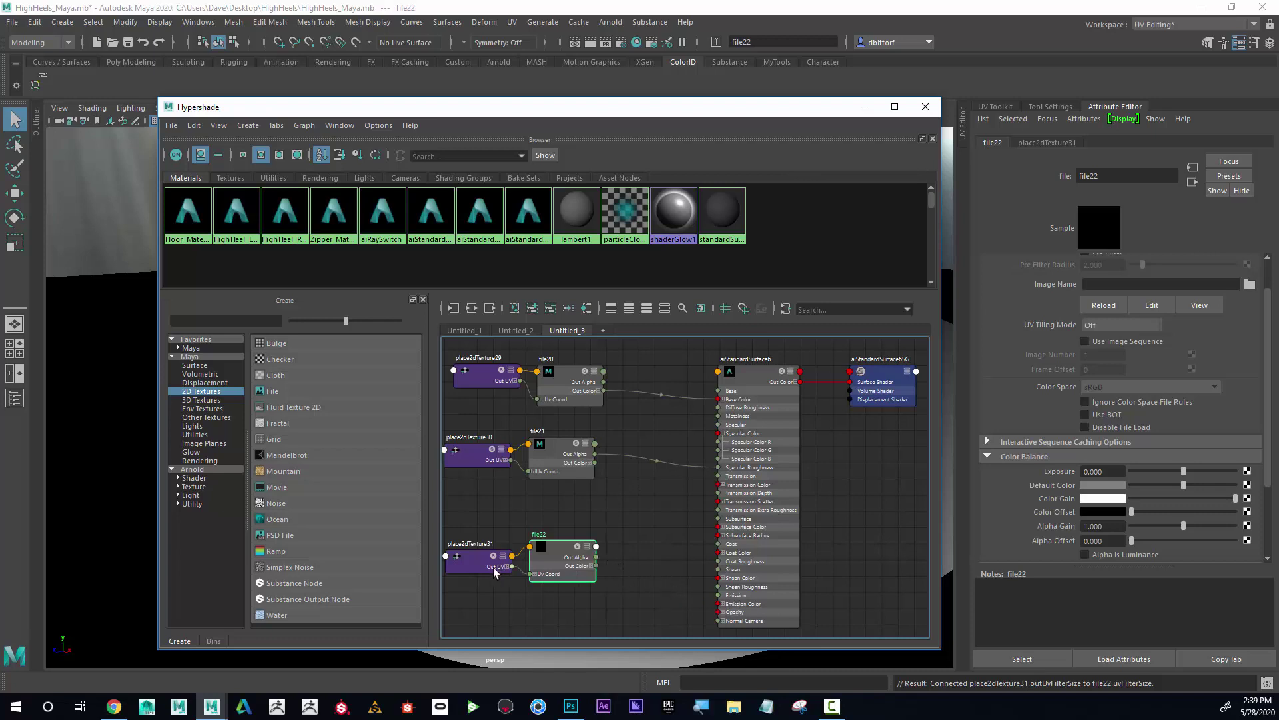
{"action": "left_click_drag", "start_coordinate": [494, 569], "coordinate": [549, 568]}
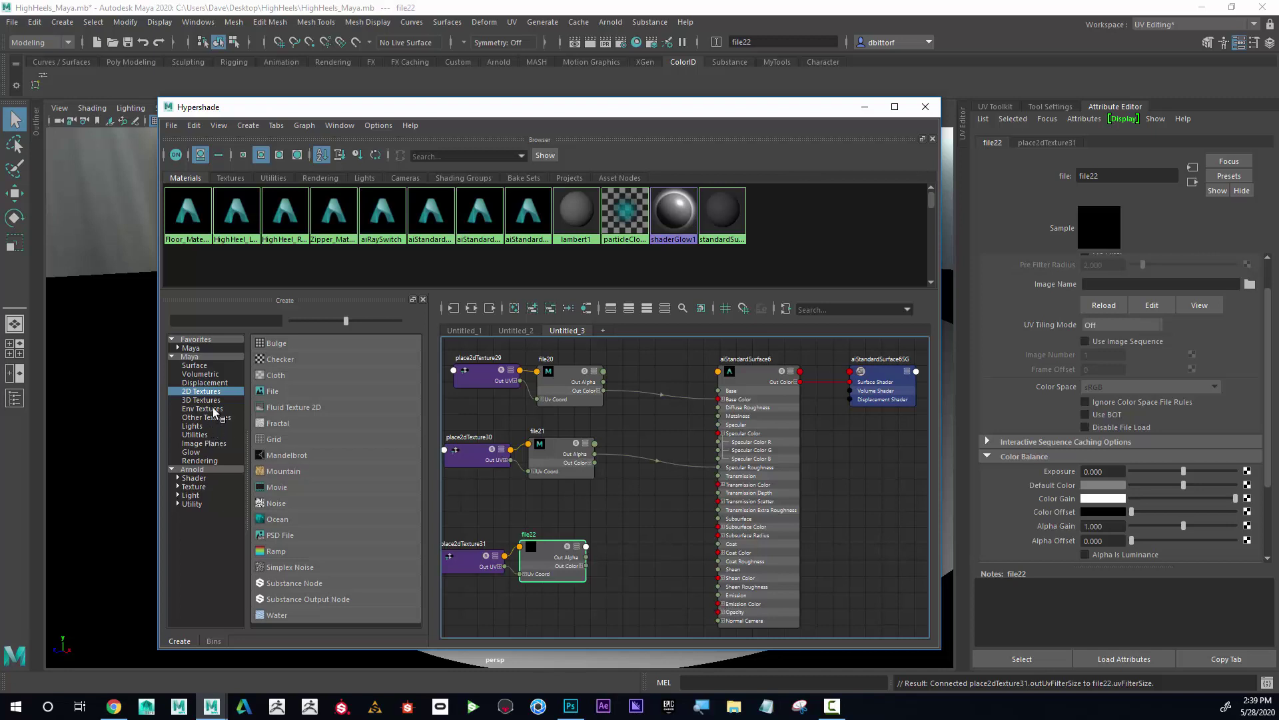
- Search the Maya nodes for "bump" and create a Bump 2d node
{"action": "left_click", "coordinate": [191, 358]}
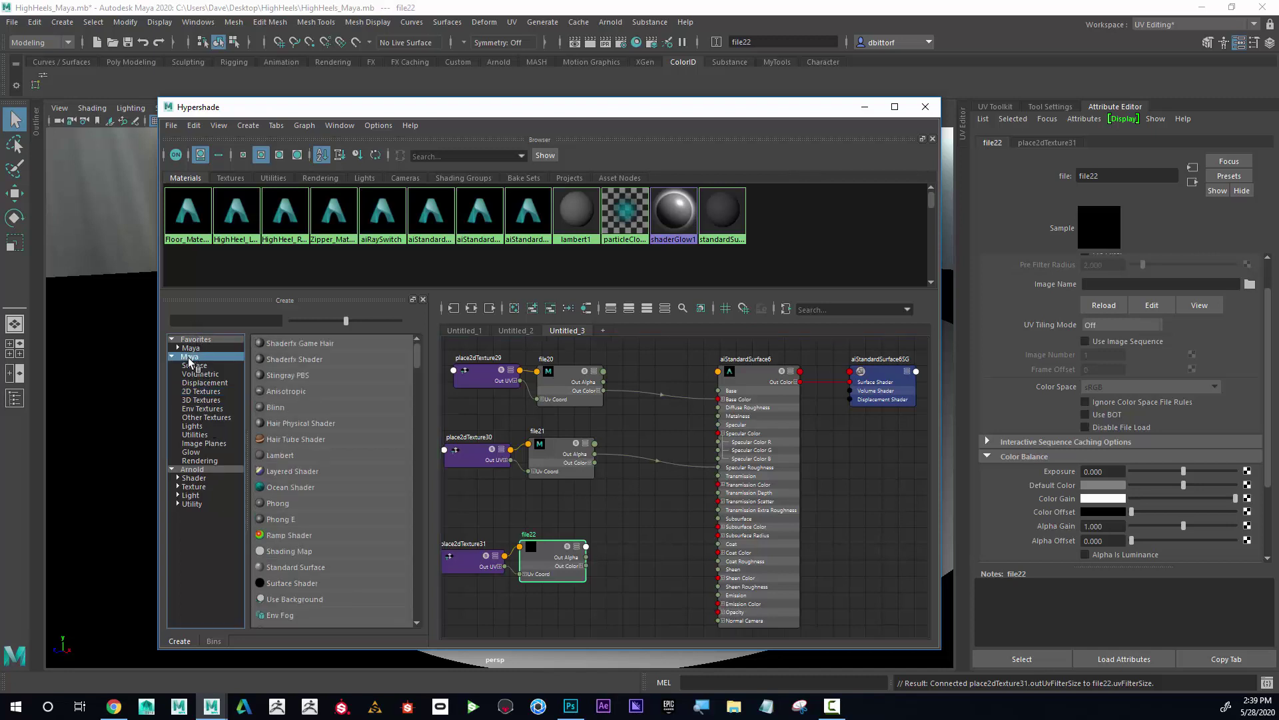
{"action": "scroll", "coordinate": [325, 471], "scroll_direction": "down", "scroll_amount": 6}
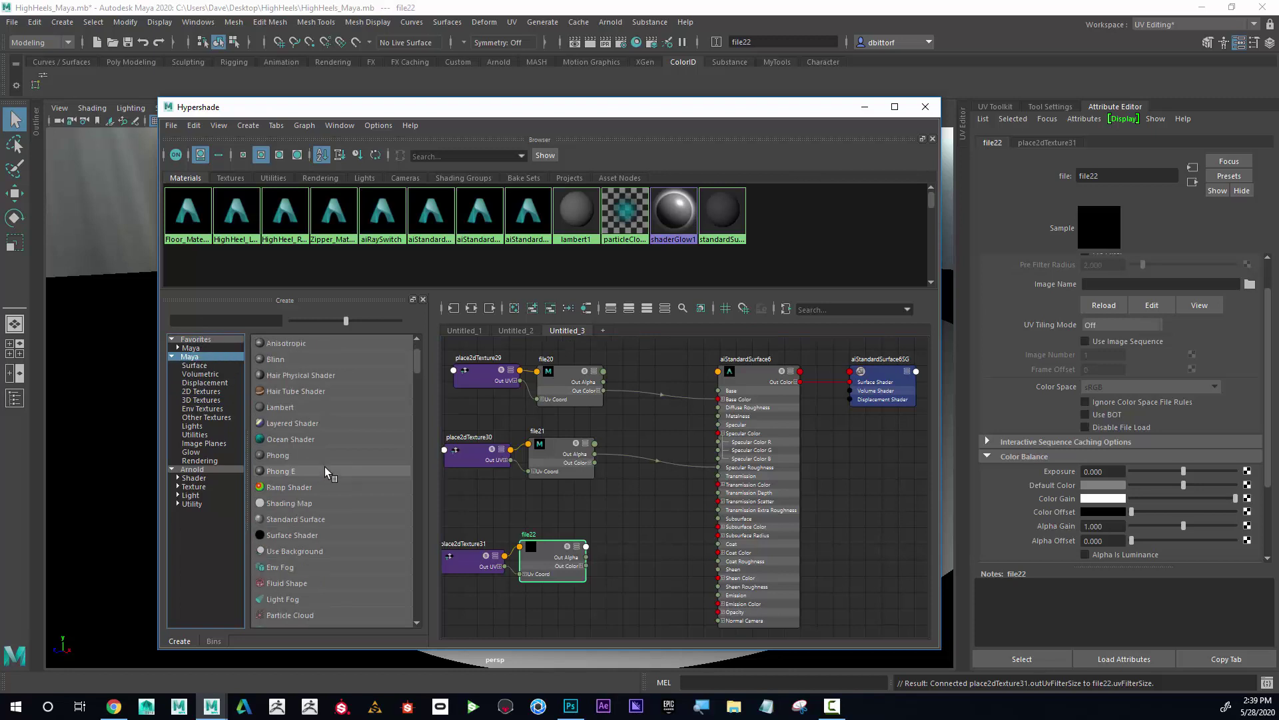
{"action": "scroll", "coordinate": [325, 470], "scroll_direction": "down", "scroll_amount": 6}
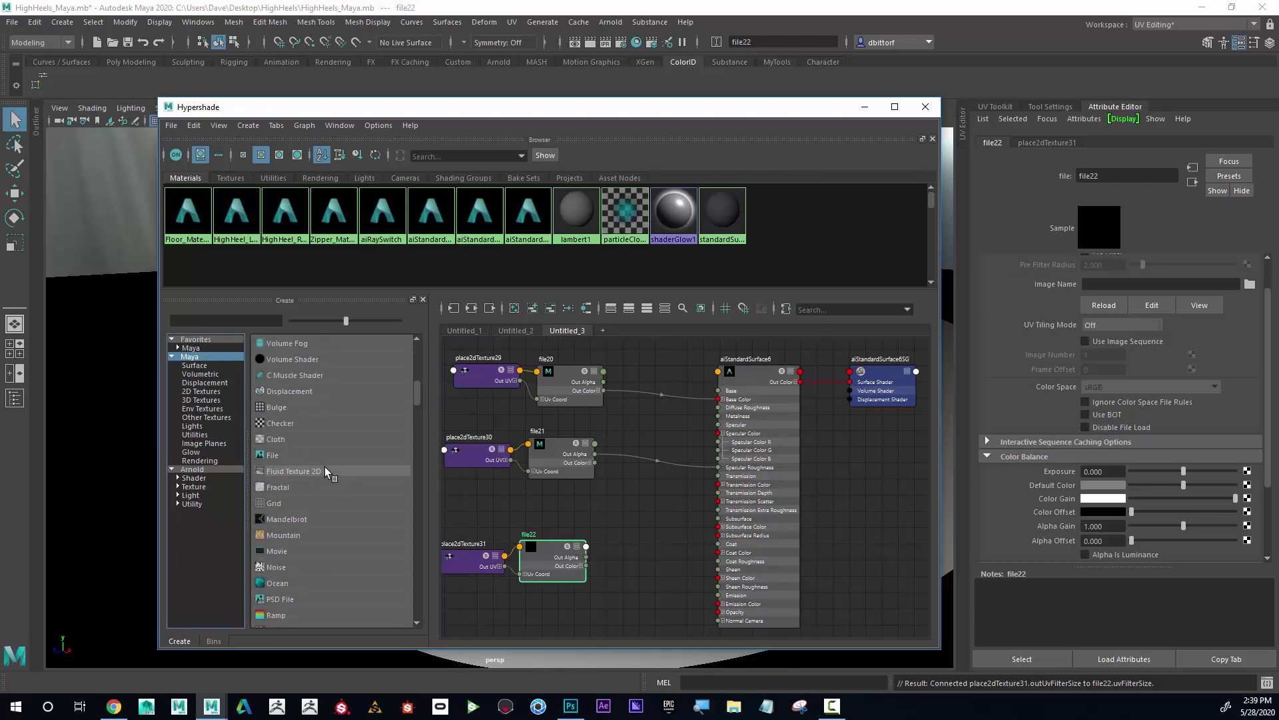
{"action": "scroll", "coordinate": [325, 470], "scroll_direction": "down", "scroll_amount": 6}
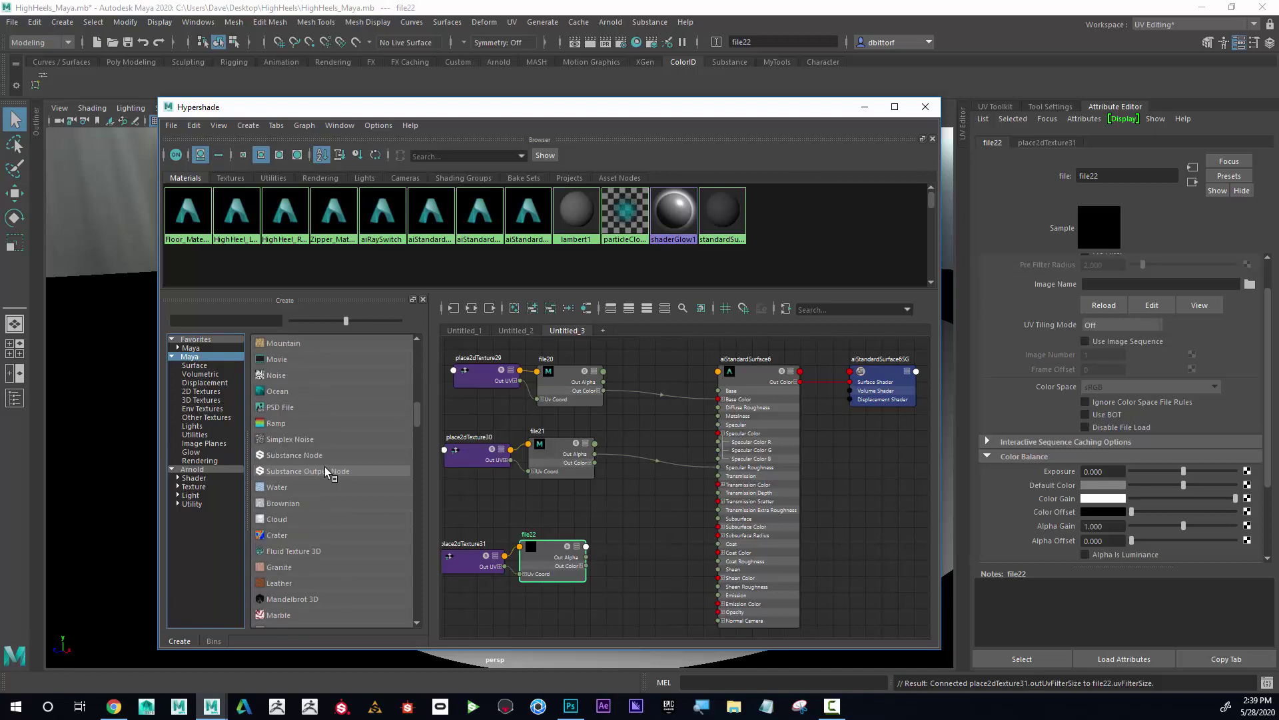
{"action": "scroll", "coordinate": [325, 470], "scroll_direction": "up", "scroll_amount": 10}
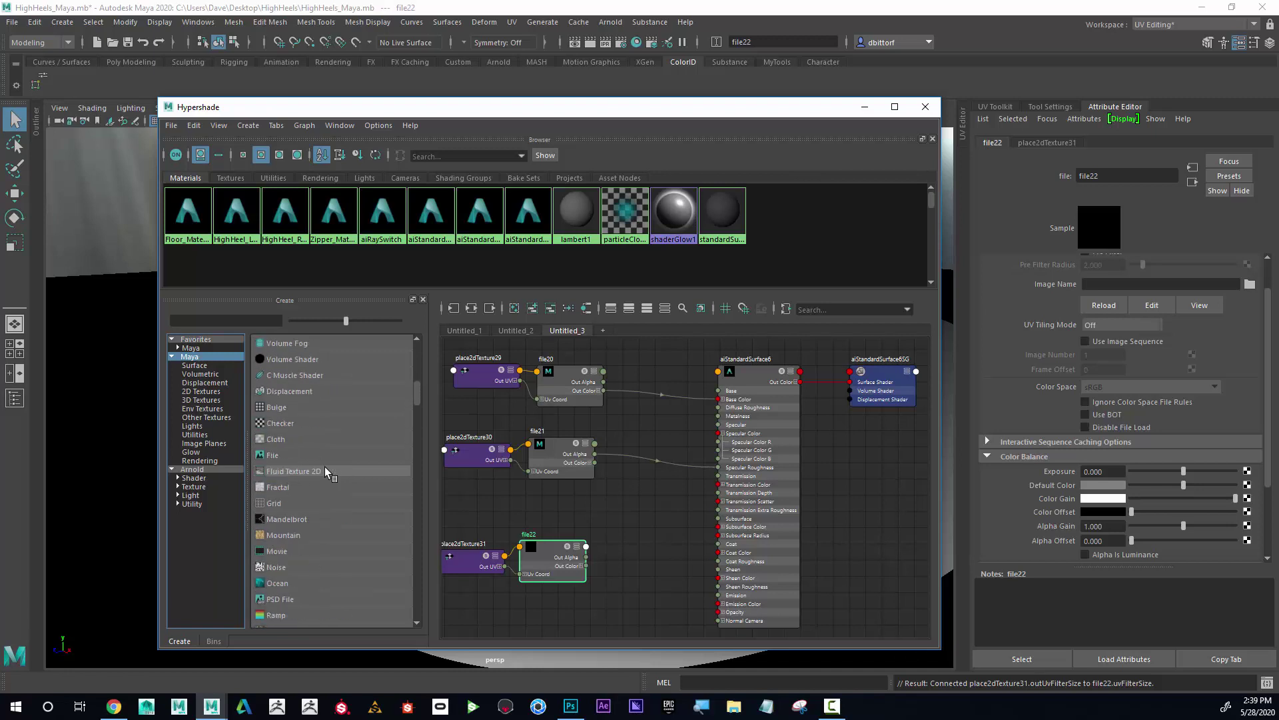
{"action": "left_click", "coordinate": [209, 321]}
{"action": "type", "text": "bump"}
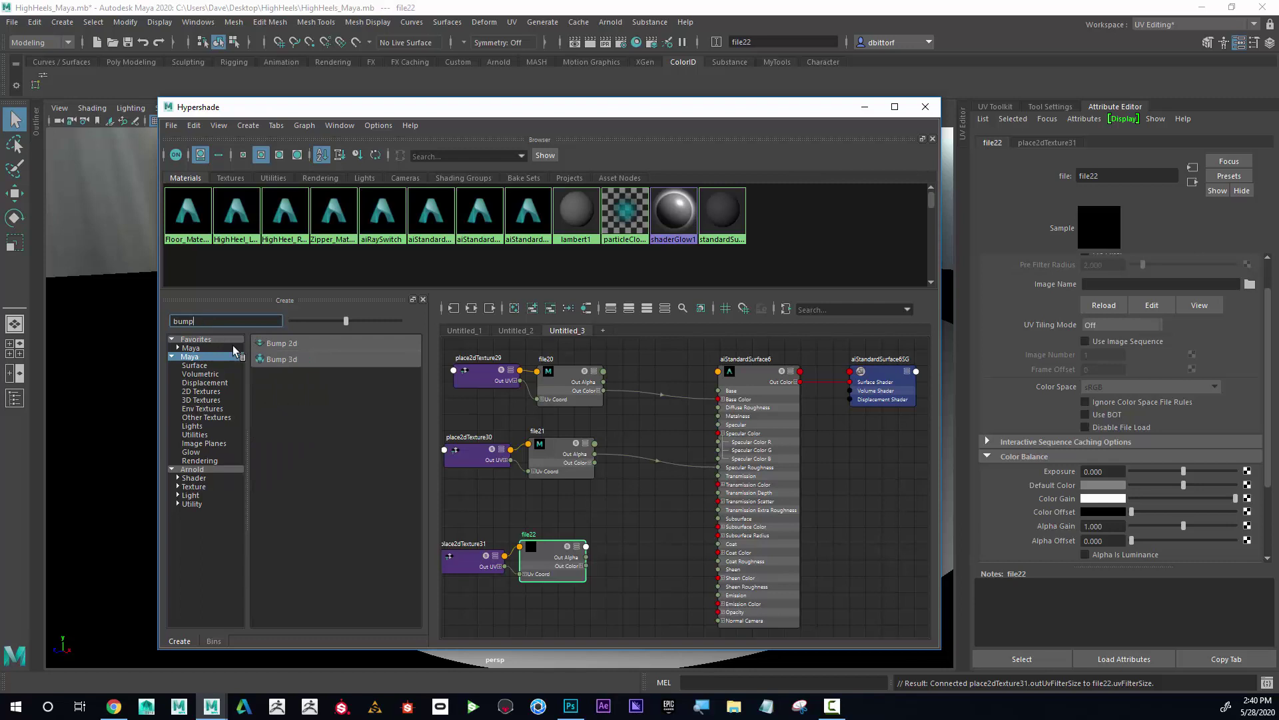
{"action": "left_click", "coordinate": [288, 344]}
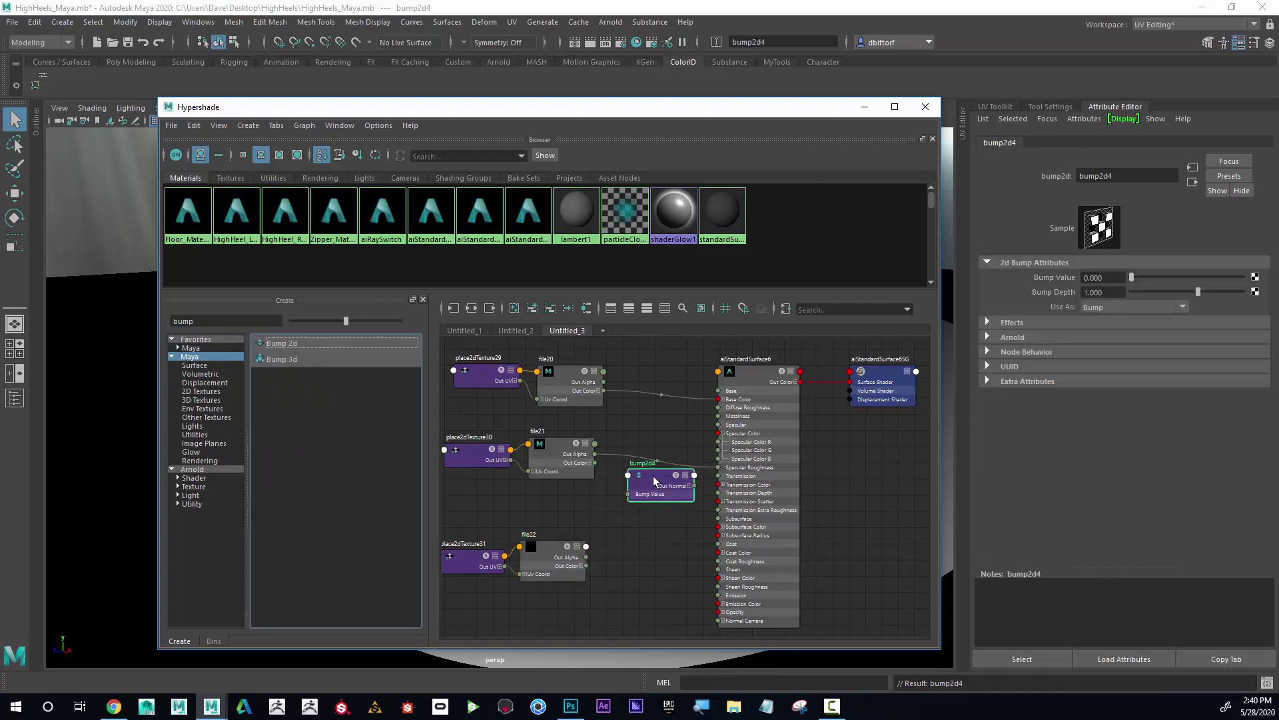
- Connect the third file texture's Out Alpha to the bump node's Bump Value, and its Out Normal to the material's Normal Camera
{"action": "left_click_drag", "start_coordinate": [654, 481], "coordinate": [718, 620]}
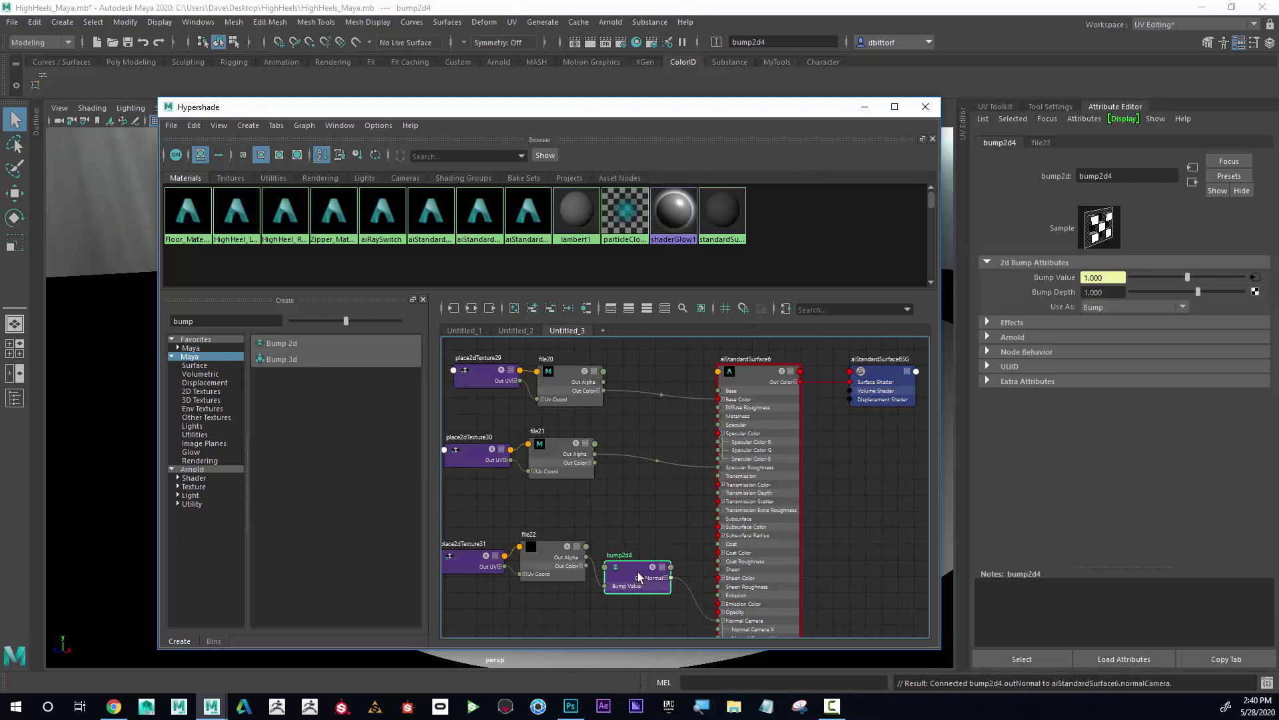
{"action": "left_click_drag", "start_coordinate": [637, 576], "coordinate": [646, 577]}
- Set the Bump 2d node's Bump Depth to about 0.482
{"action": "left_click", "coordinate": [554, 549]}
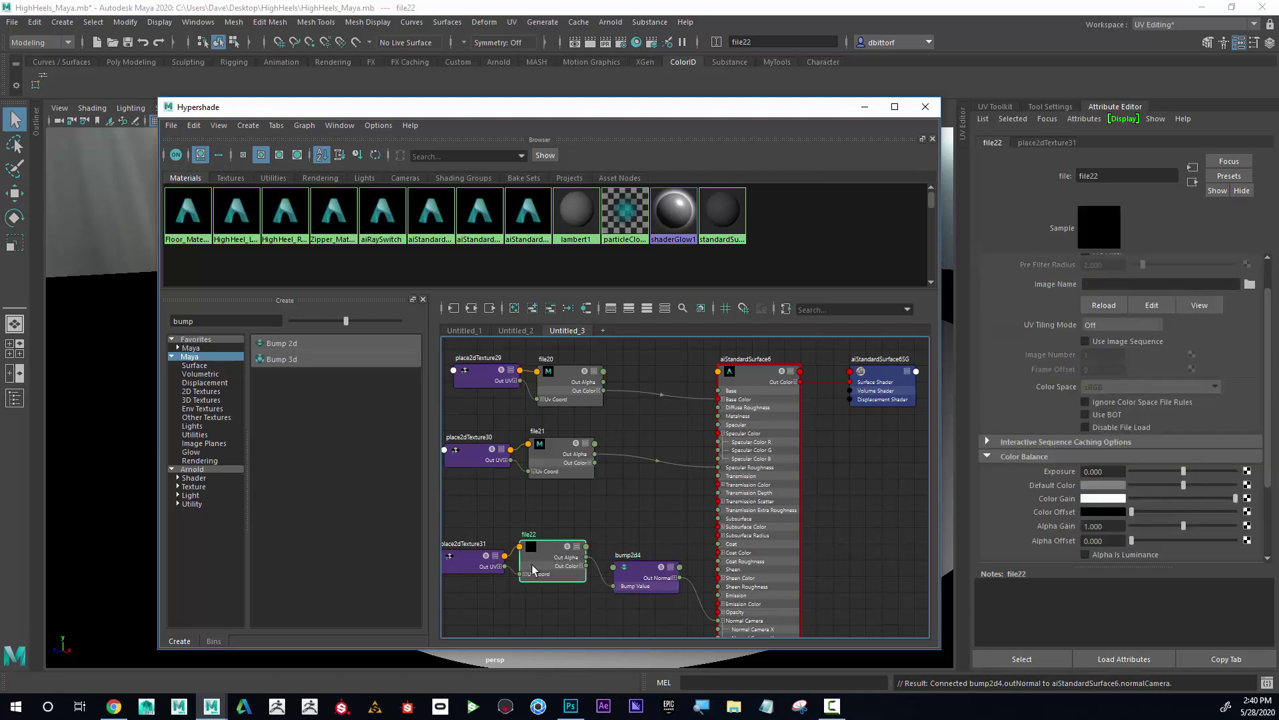
{"action": "left_click", "coordinate": [648, 577]}
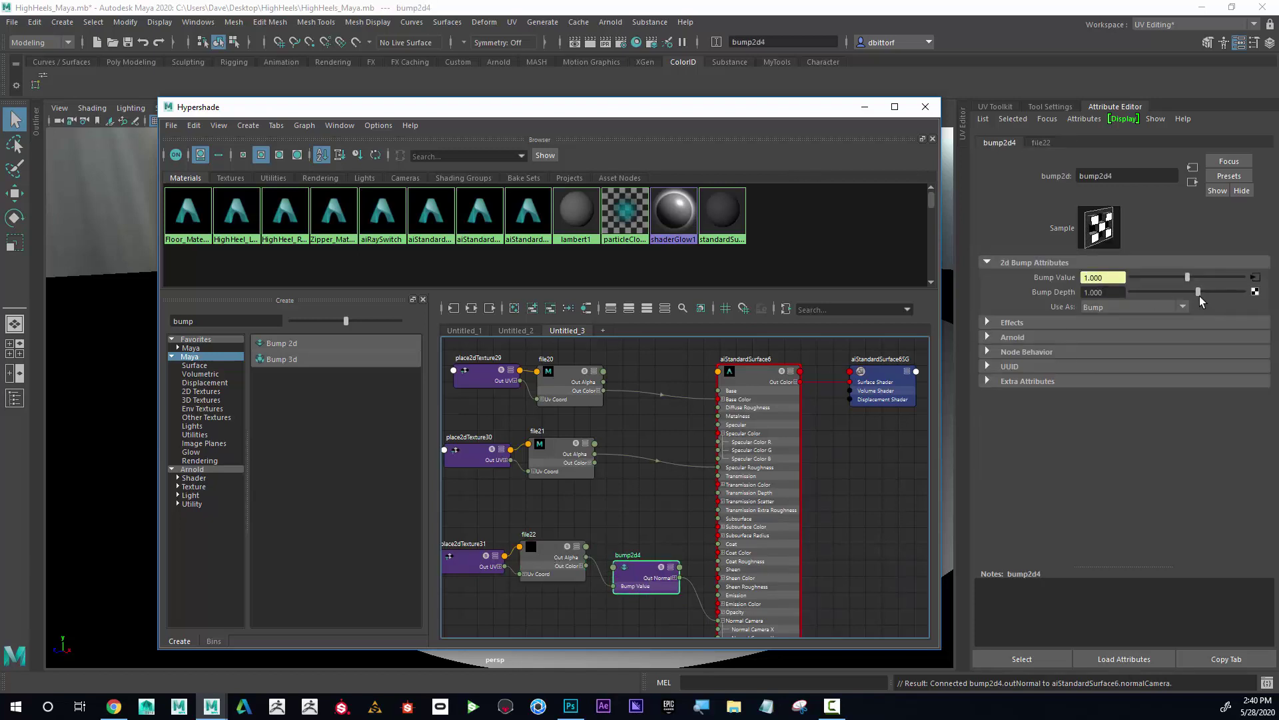
{"action": "left_click_drag", "start_coordinate": [1199, 293], "coordinate": [1192, 296]}
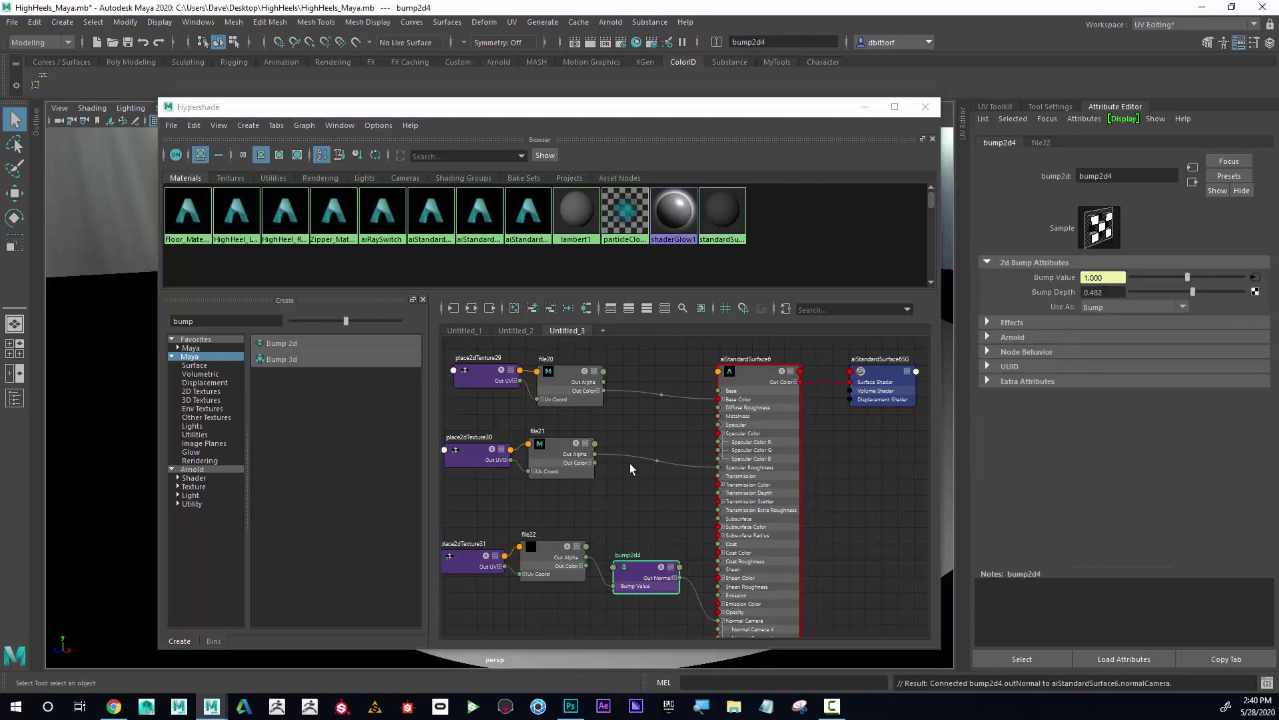
- Load HighHeel_Bump.jpg into the third file texture
{"action": "left_click", "coordinate": [543, 564]}
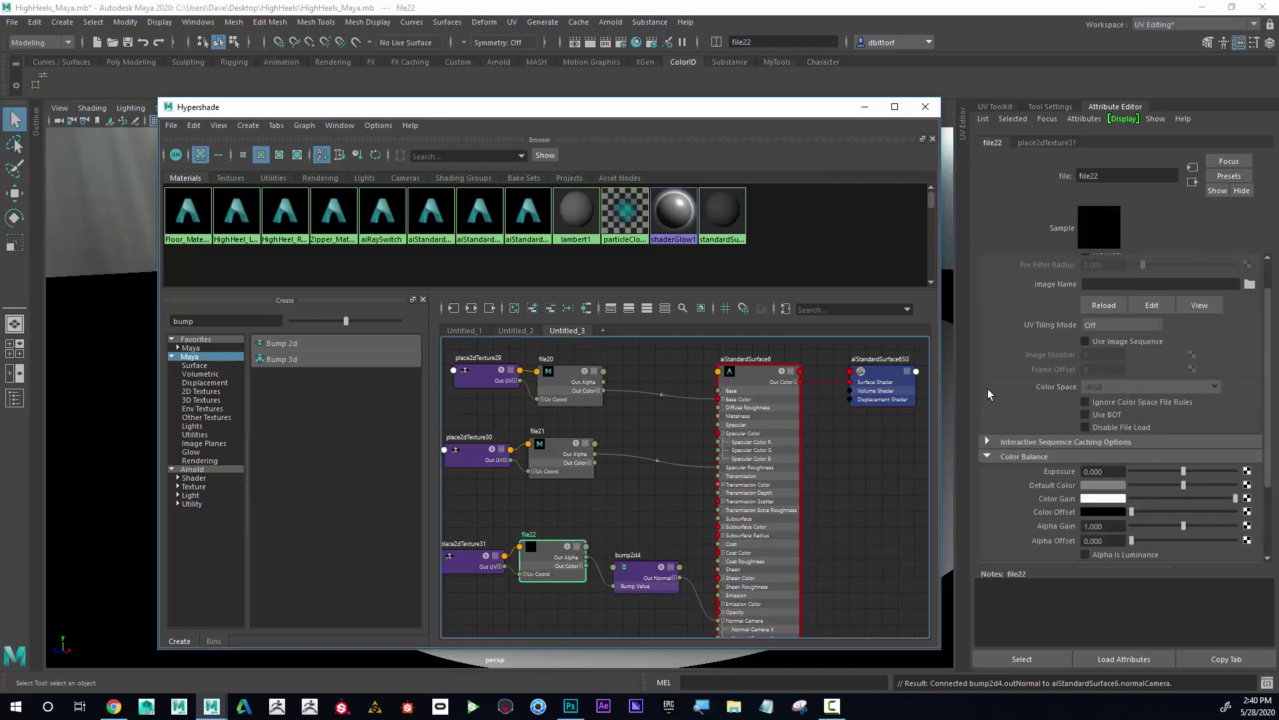
{"action": "left_click", "coordinate": [1250, 291]}
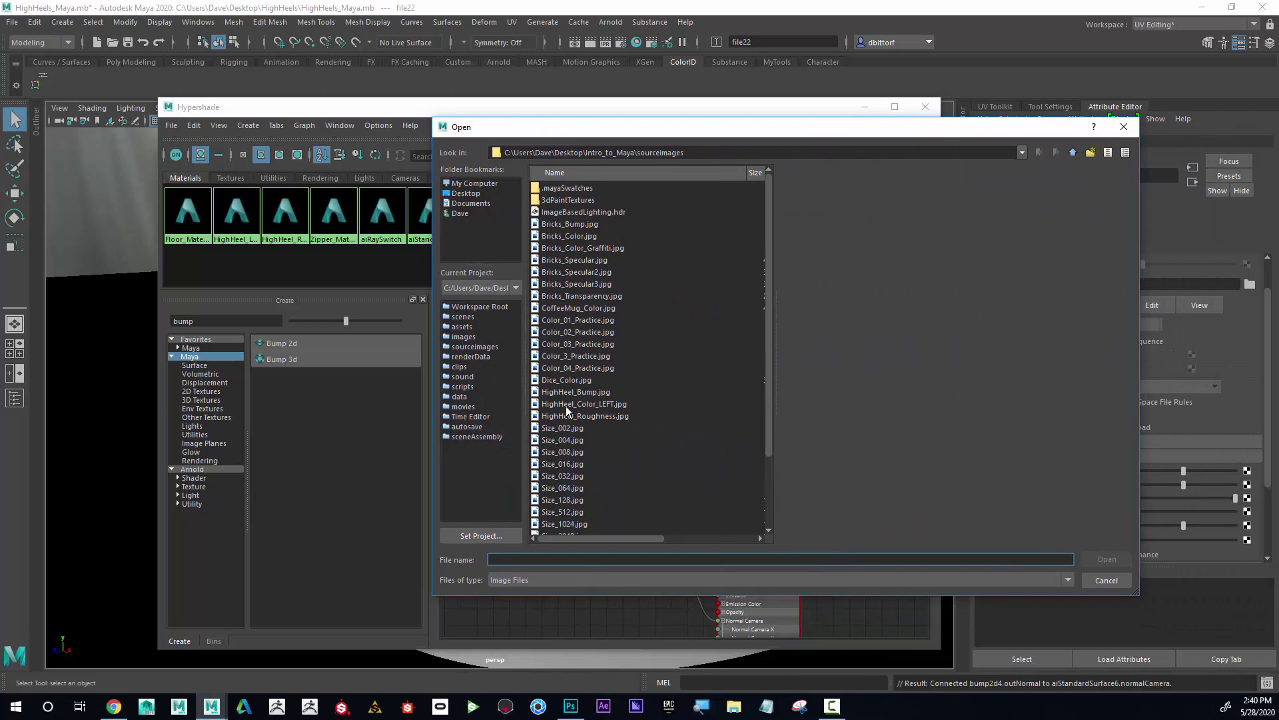
{"action": "left_click", "coordinate": [566, 393]}
{"action": "left_click", "coordinate": [1106, 560]}
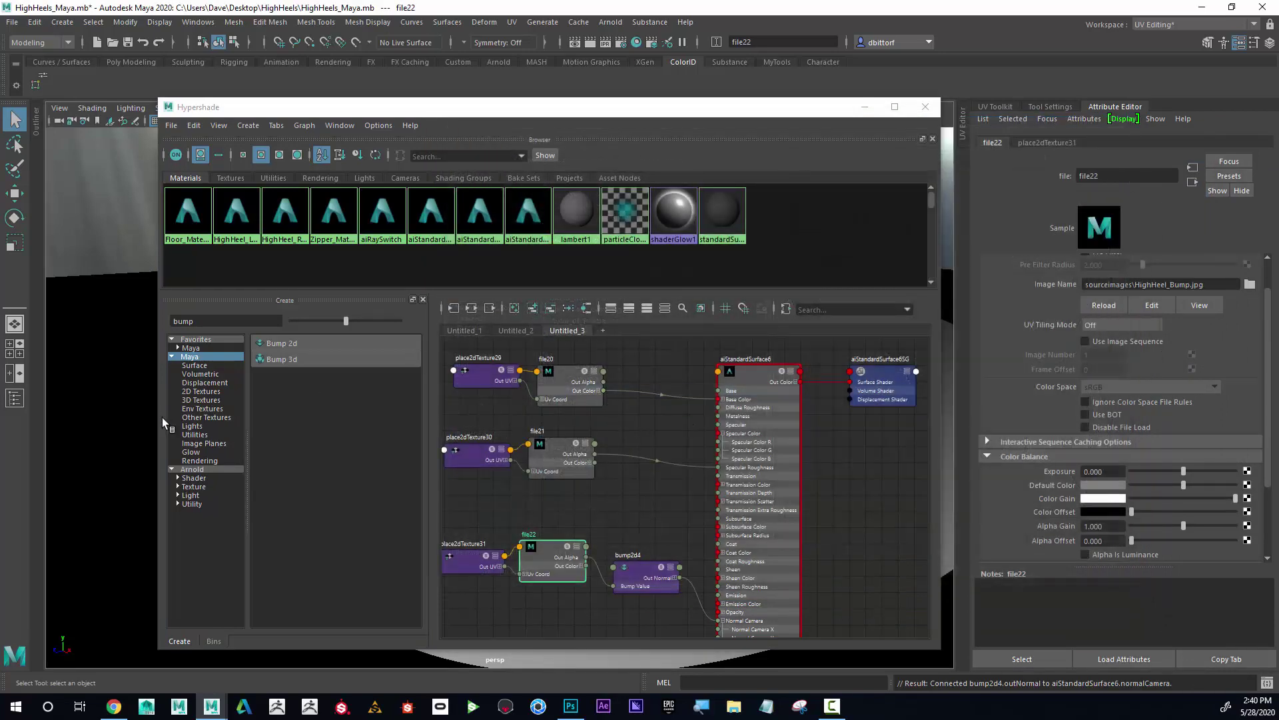
- Widen the Hypershade window and bring the complete shading network into view
{"action": "left_click_drag", "start_coordinate": [157, 414], "coordinate": [85, 415]}
{"action": "right_click_drag", "start_coordinate": [560, 513], "coordinate": [541, 506], "text": "alt"}
{"action": "middle_click_drag", "start_coordinate": [551, 503], "coordinate": [580, 499], "text": "alt"}
{"action": "right_click_drag", "start_coordinate": [580, 499], "coordinate": [560, 494], "text": "alt"}
{"action": "middle_click_drag", "start_coordinate": [588, 497], "coordinate": [588, 480], "text": "alt"}
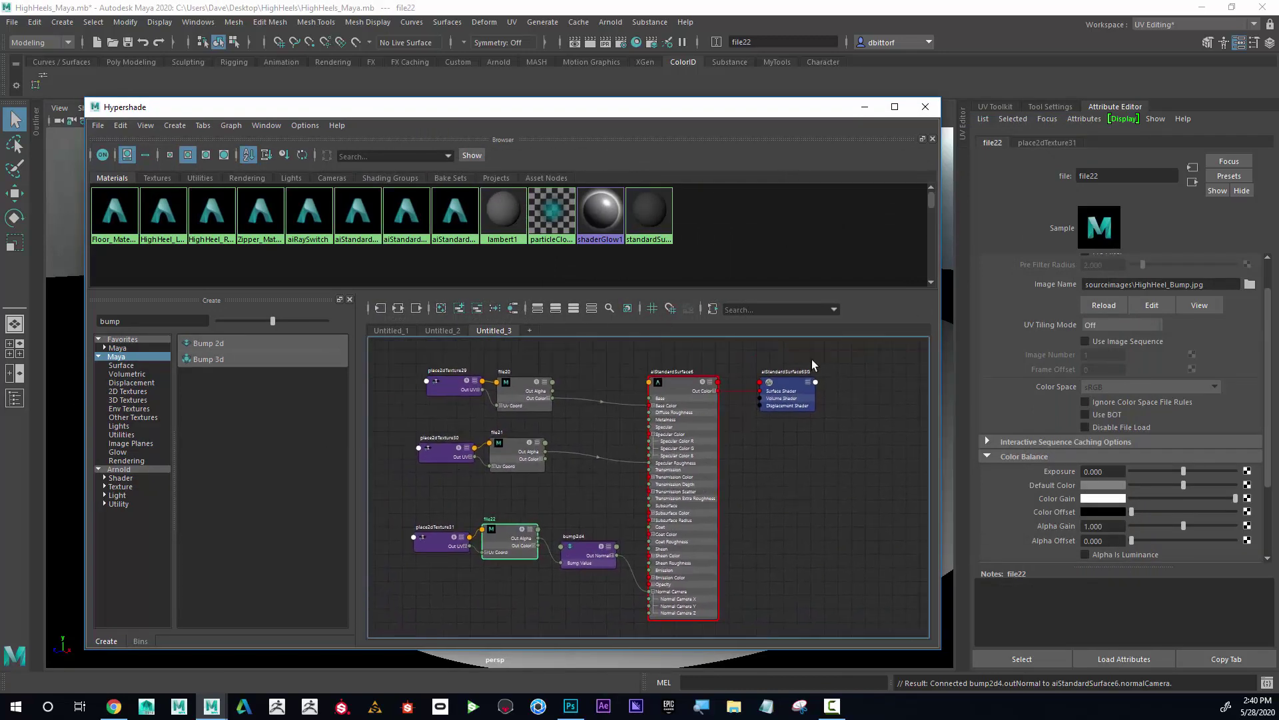
{"action": "scroll", "coordinate": [1157, 414], "scroll_direction": "up", "scroll_amount": 2}
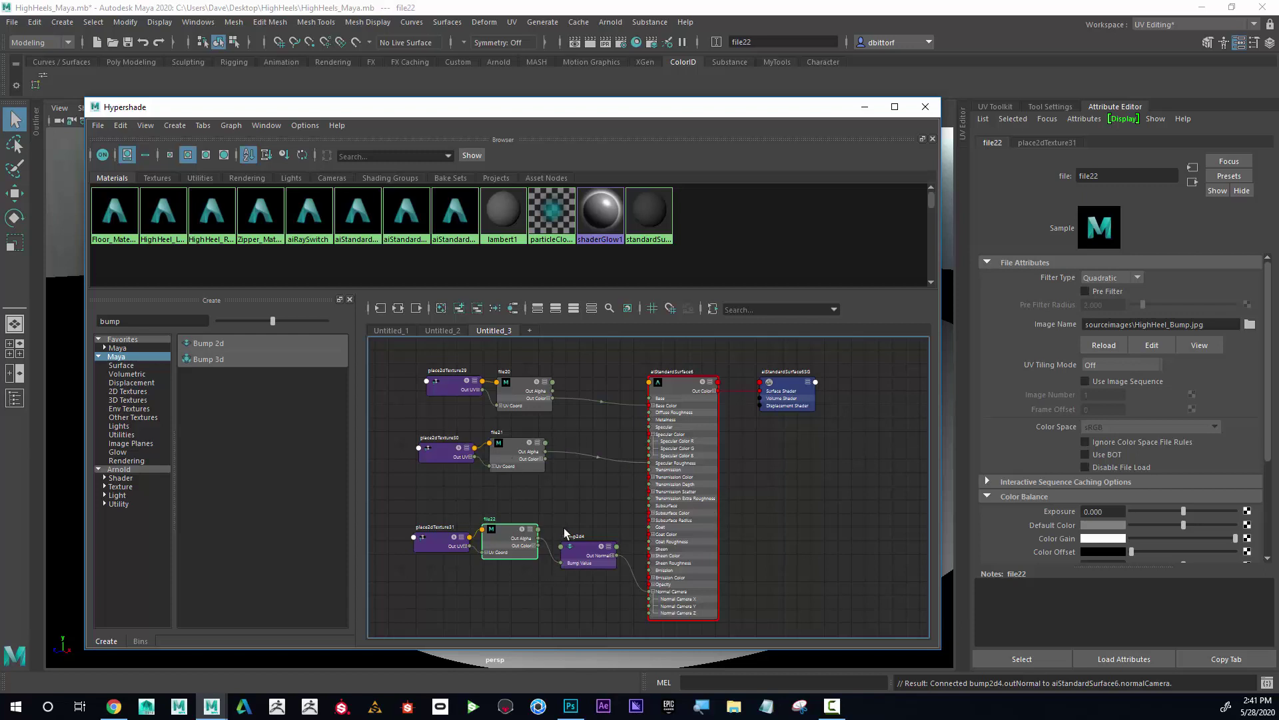
- Clear the "bump" node filter and look through the Arnold shader and texture nodes available for creation
{"action": "left_click", "coordinate": [125, 366]}
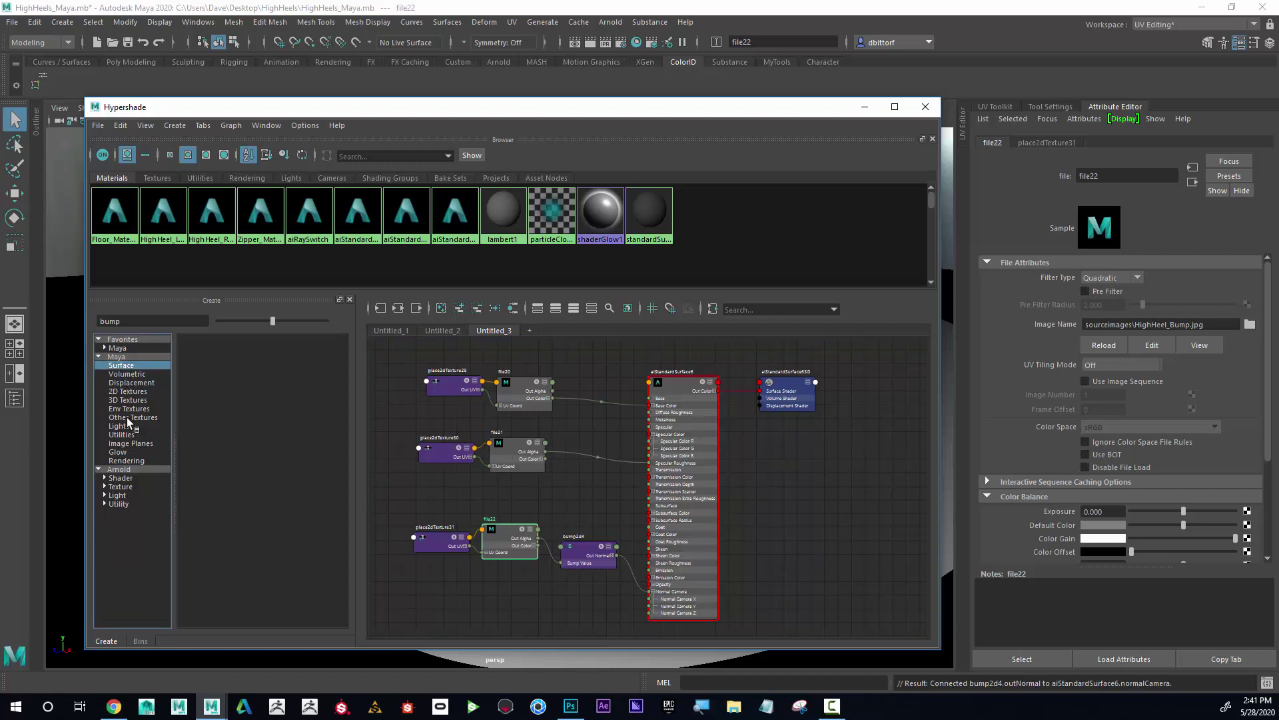
{"action": "left_click", "coordinate": [131, 470]}
{"action": "left_click", "coordinate": [132, 477]}
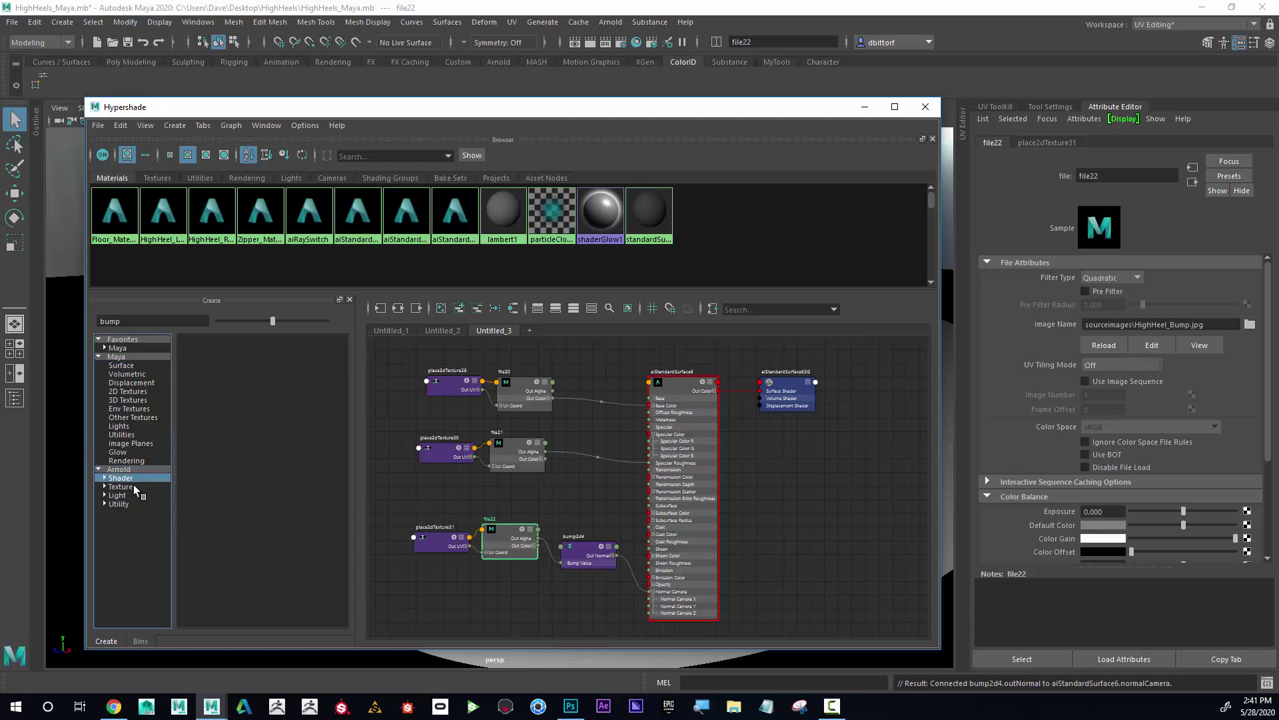
{"action": "left_click", "coordinate": [133, 487]}
{"action": "left_click", "coordinate": [126, 478]}
{"action": "left_click_drag", "start_coordinate": [126, 322], "coordinate": [77, 321]}
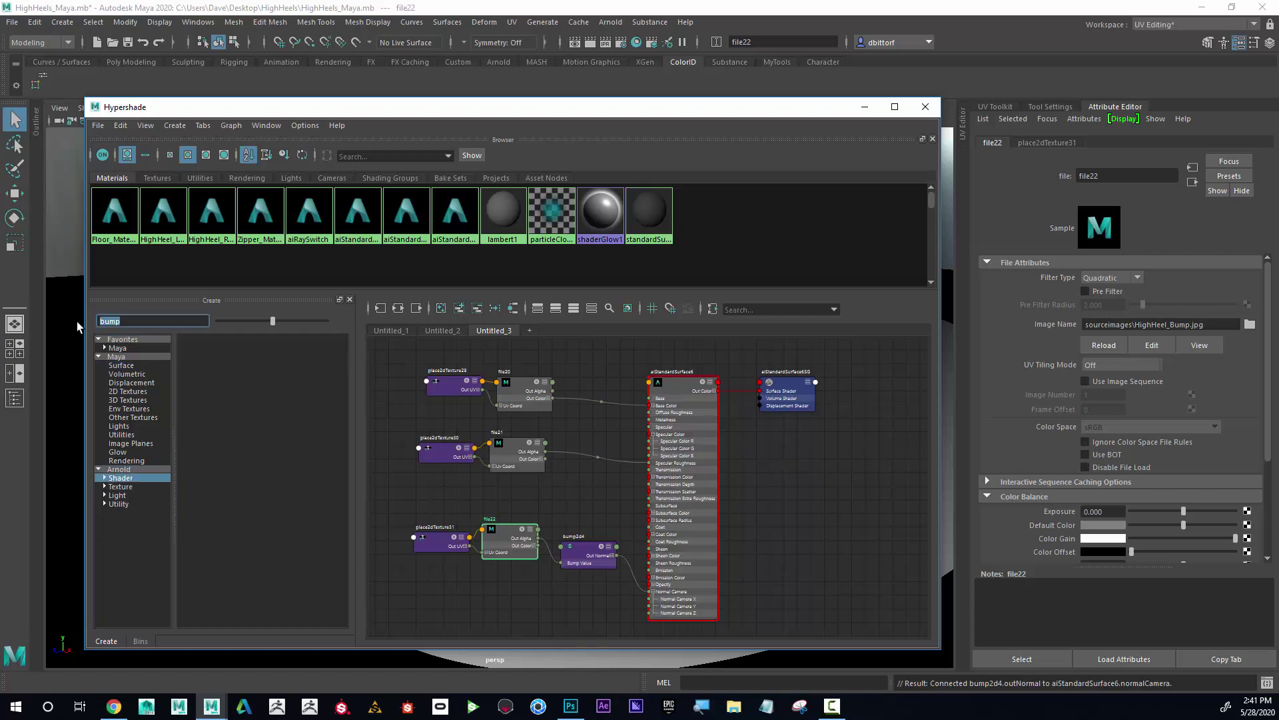
{"action": "key", "text": "BackSpace"}
{"action": "scroll", "coordinate": [254, 480], "scroll_direction": "down", "scroll_amount": 3}
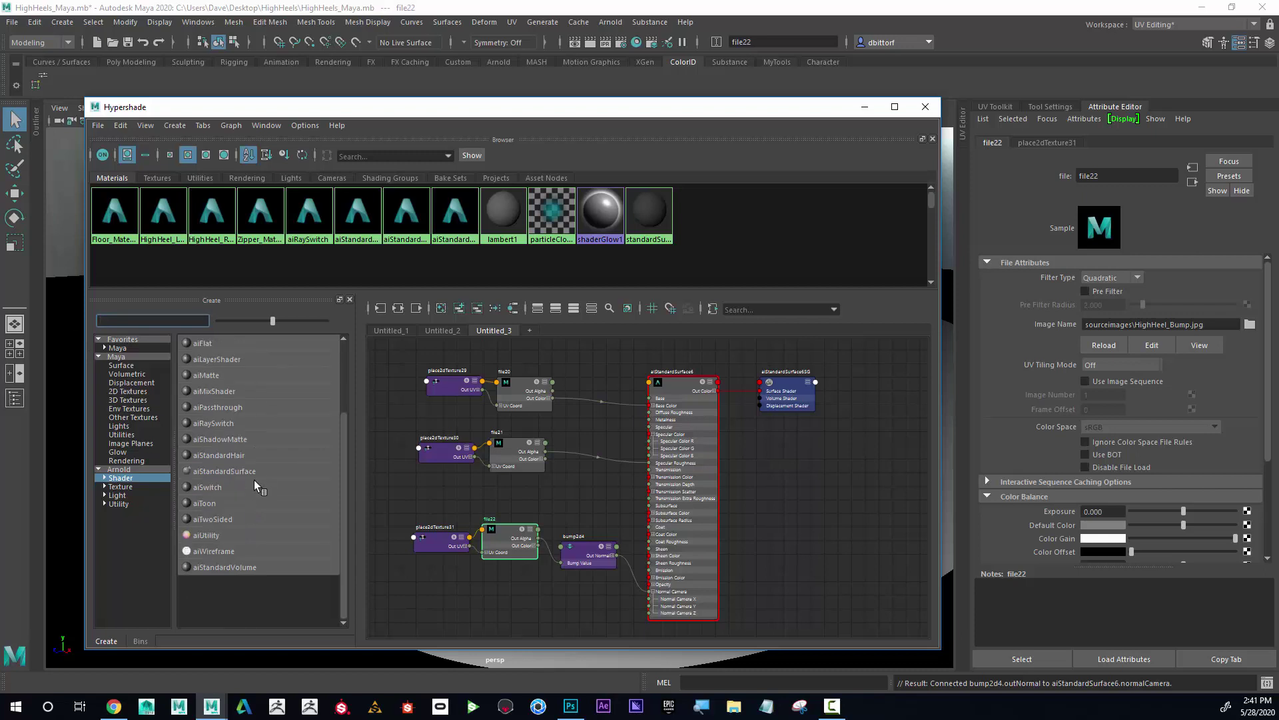
{"action": "scroll", "coordinate": [254, 480], "scroll_direction": "up", "scroll_amount": 3}
{"action": "left_click", "coordinate": [127, 486]}
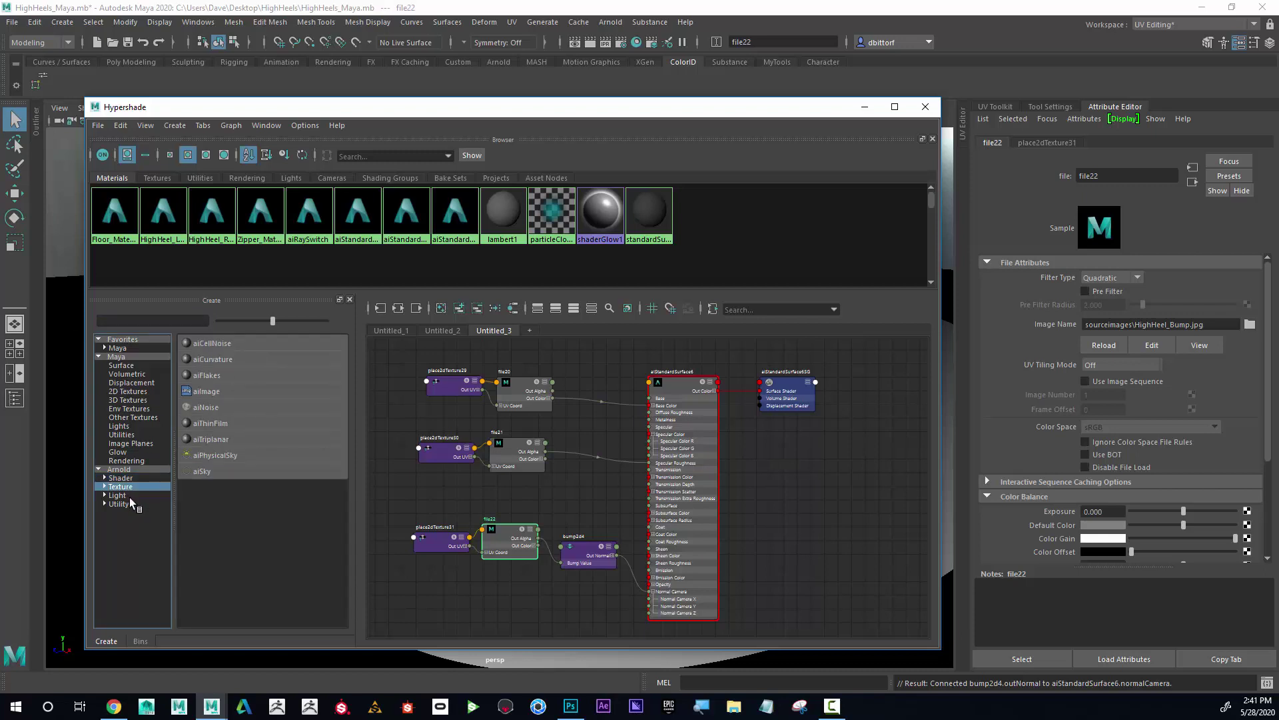
{"action": "left_click", "coordinate": [129, 478]}
{"action": "left_click", "coordinate": [131, 470]}
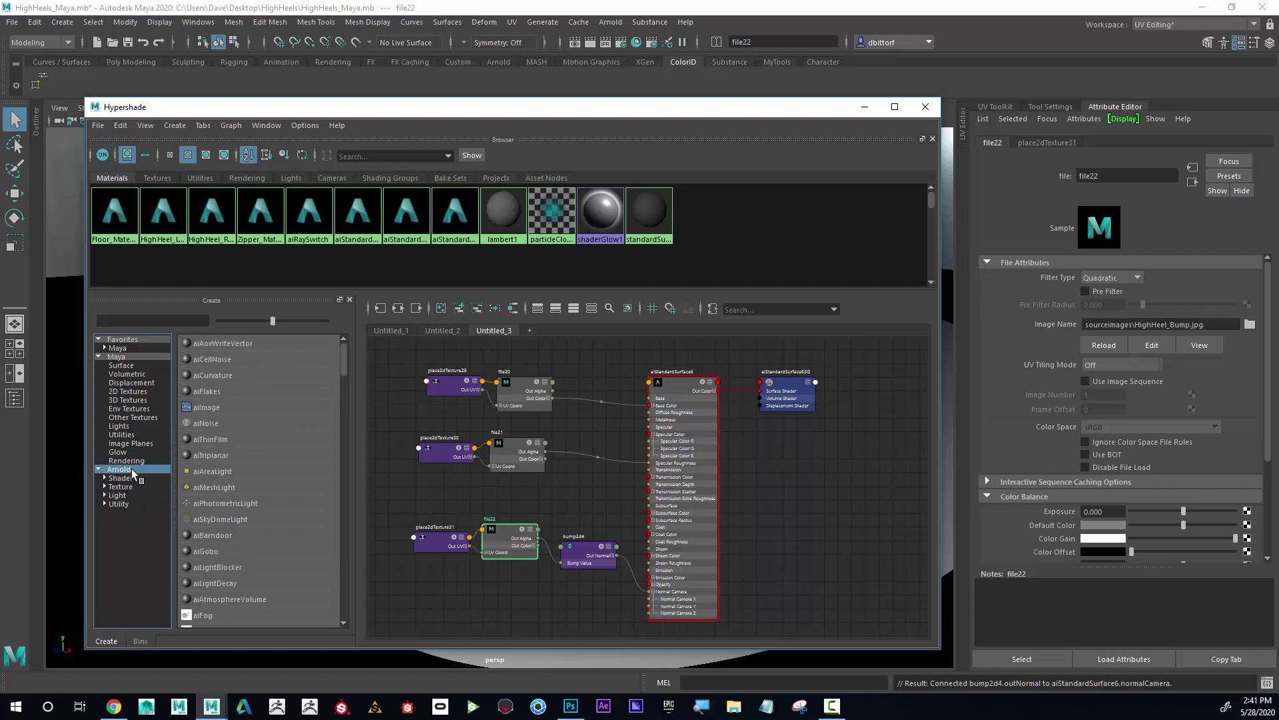
- Select the standard surface material and examine its Transmission and Subsurface attributes
{"action": "left_click", "coordinate": [687, 385]}
{"action": "left_click_drag", "start_coordinate": [687, 385], "coordinate": [681, 370]}
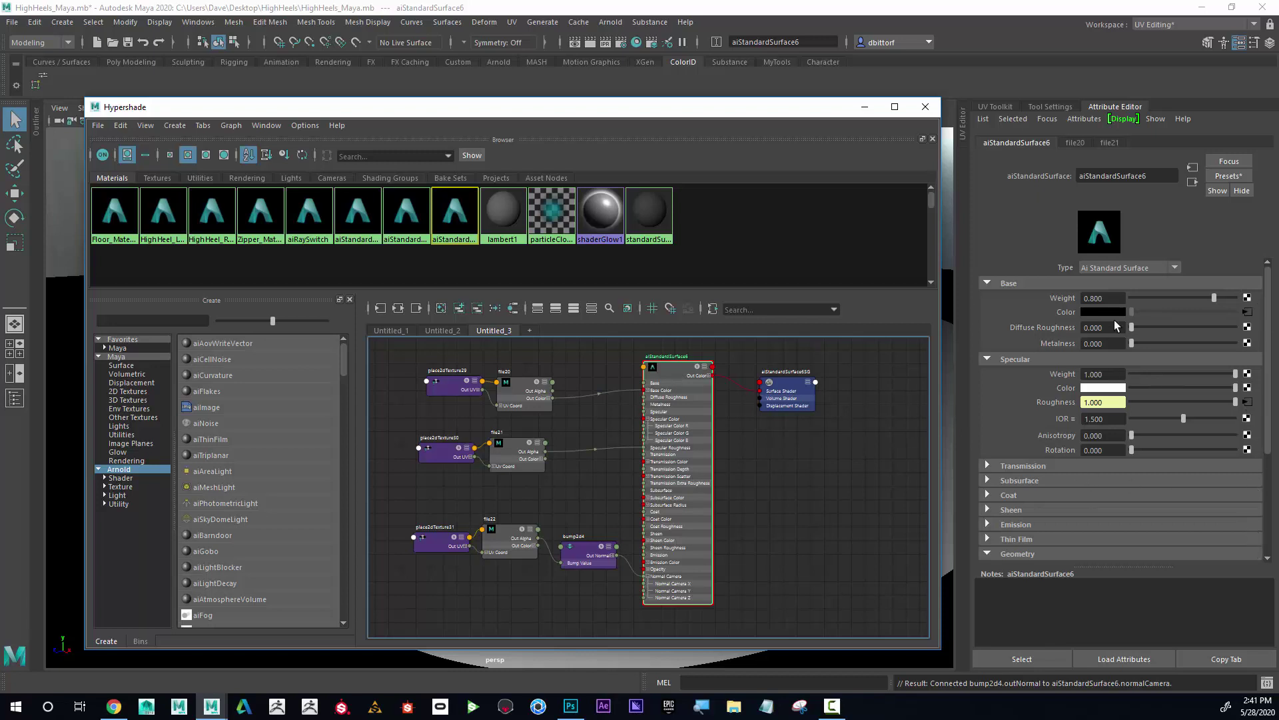
{"action": "left_click", "coordinate": [988, 467]}
{"action": "scroll", "coordinate": [1042, 482], "scroll_direction": "down", "scroll_amount": 5}
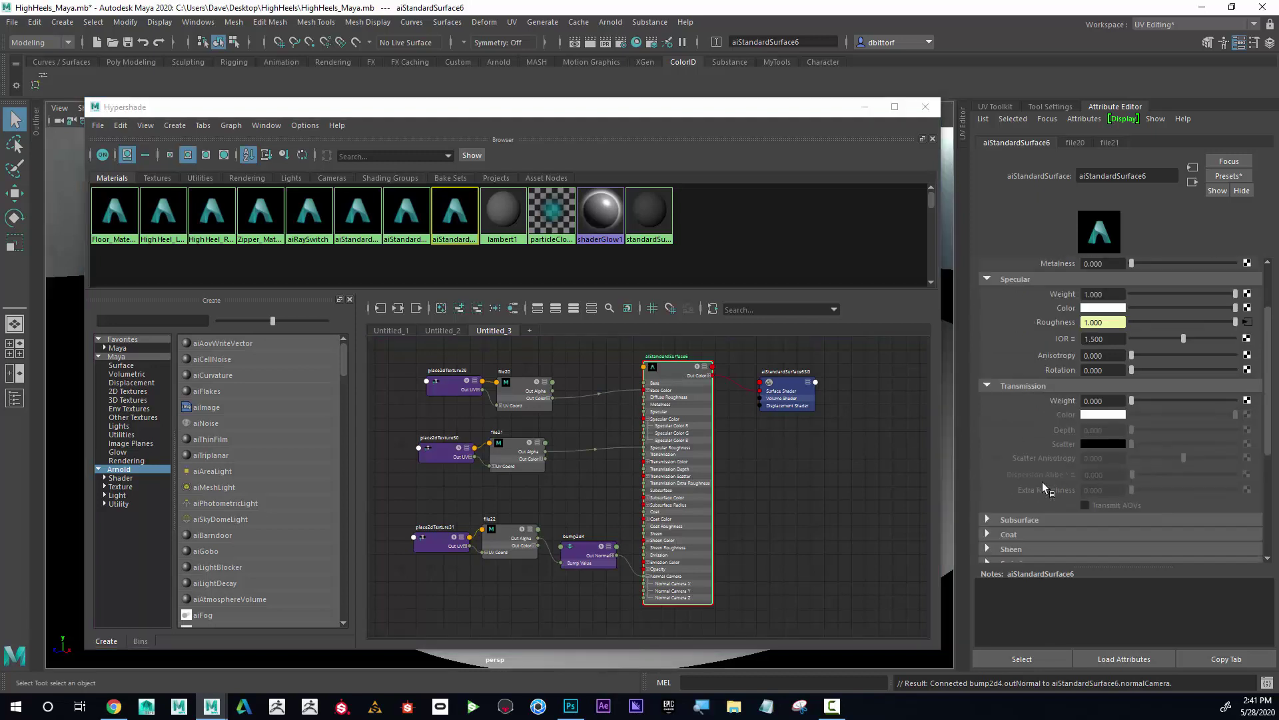
{"action": "left_click", "coordinate": [1013, 441]}
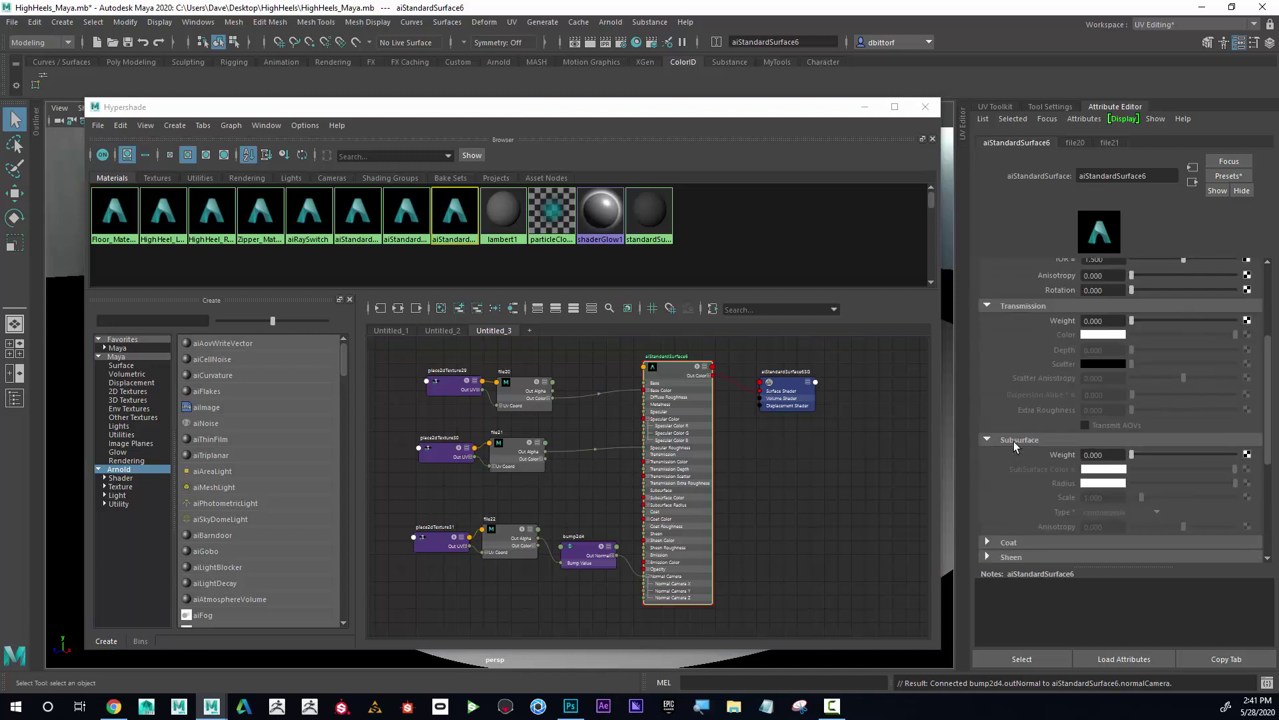
{"action": "left_click", "coordinate": [1013, 441]}
{"action": "left_click", "coordinate": [1003, 306]}
{"action": "scroll", "coordinate": [1158, 403], "scroll_direction": "up", "scroll_amount": 4}
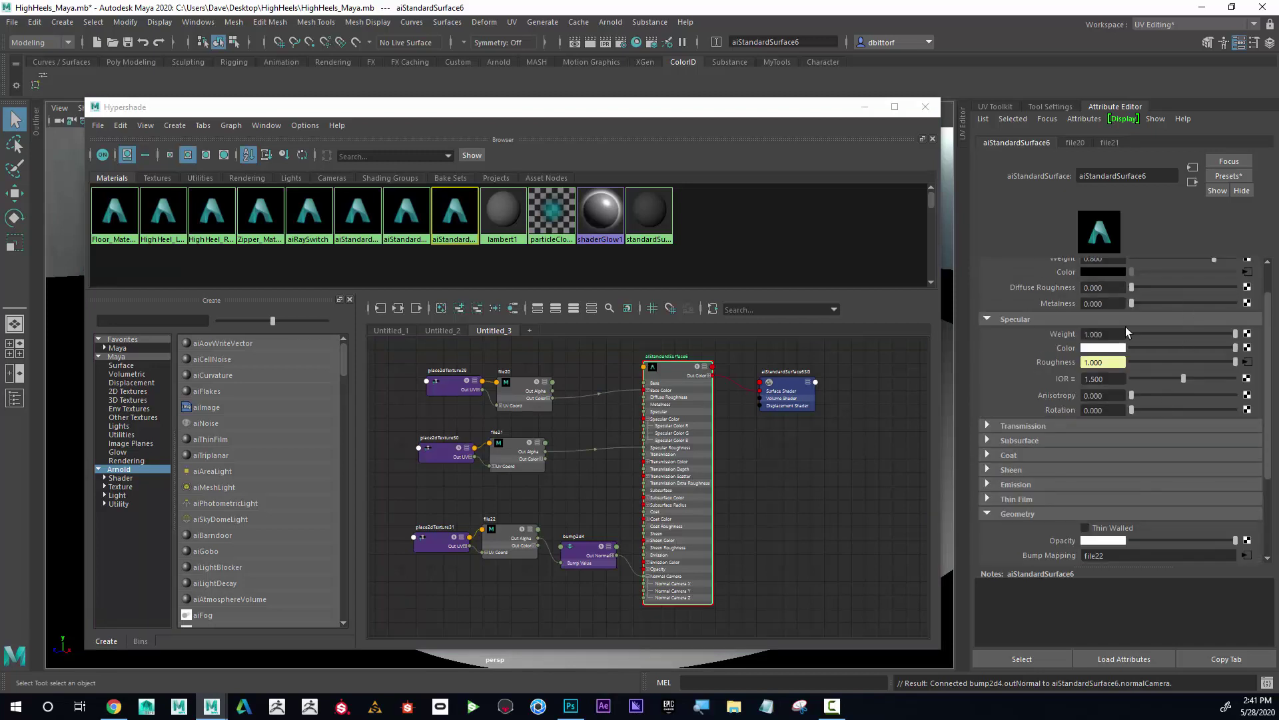
{"action": "scroll", "coordinate": [1158, 403], "scroll_direction": "up", "scroll_amount": 2}
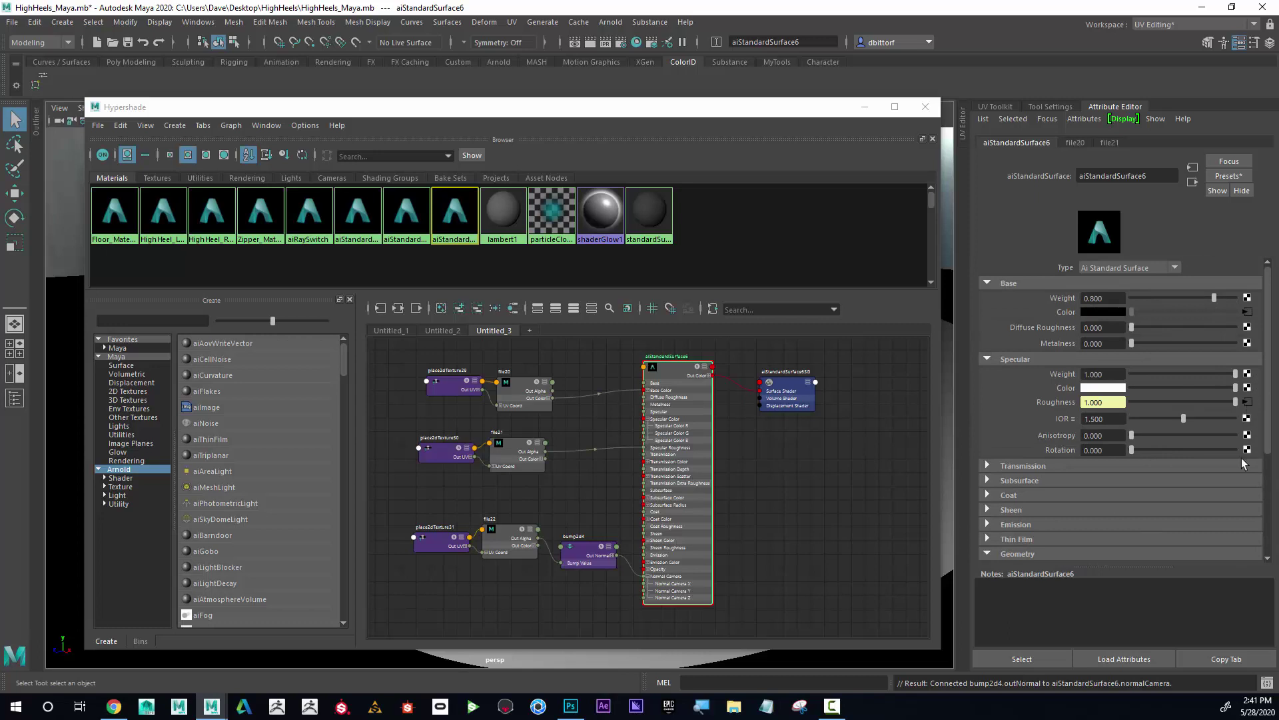